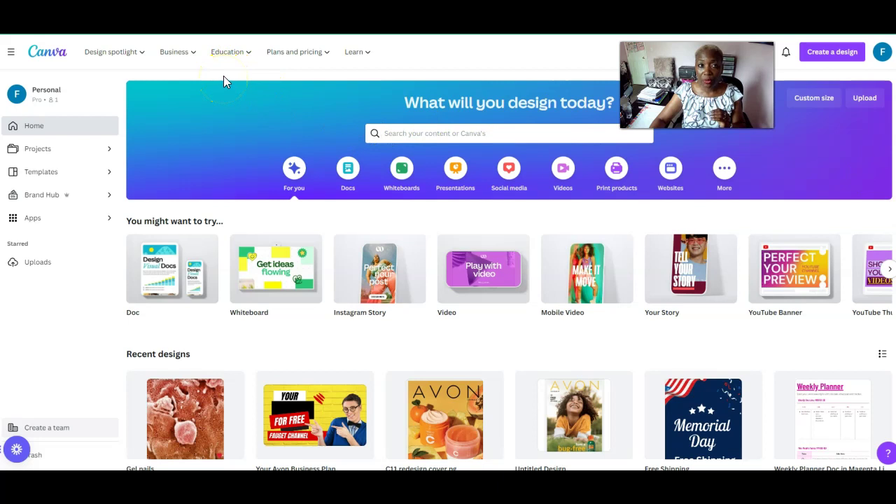
click(234, 59)
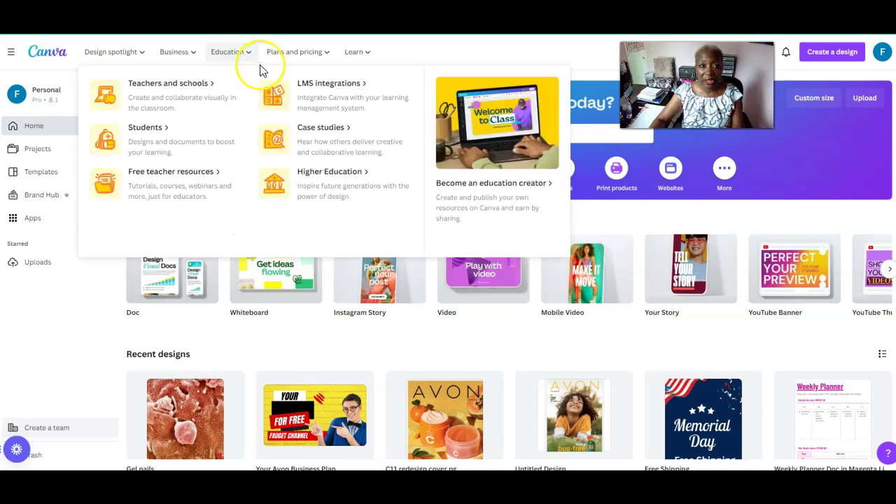
mouse_move(266, 67)
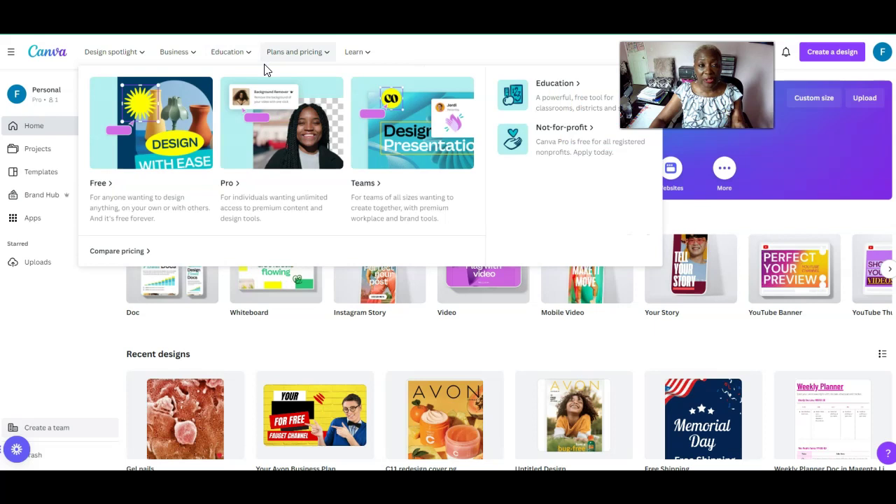
click(178, 56)
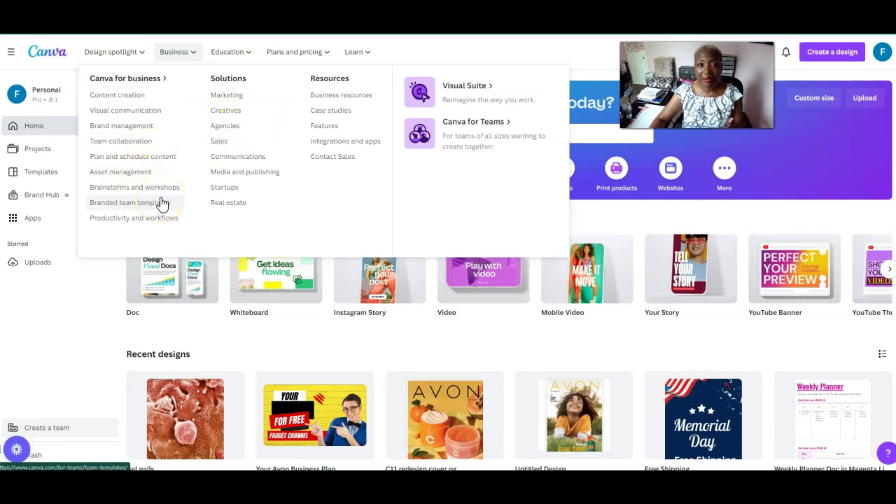
mouse_move(525, 306)
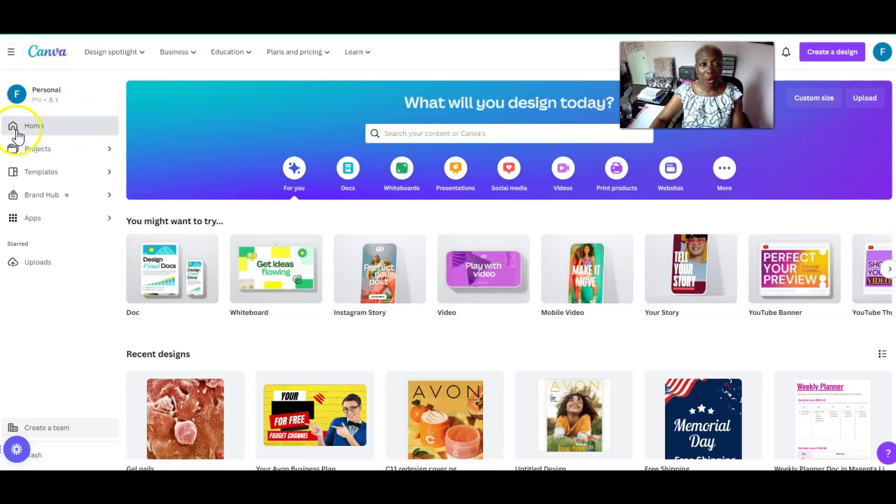
Search Canva's templates for 'business cards'
click(420, 133)
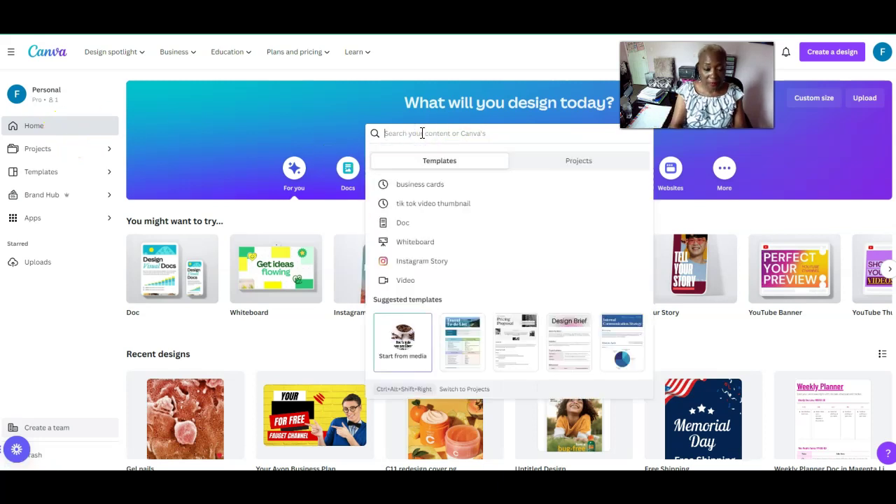
text(business cards)
key(Return)
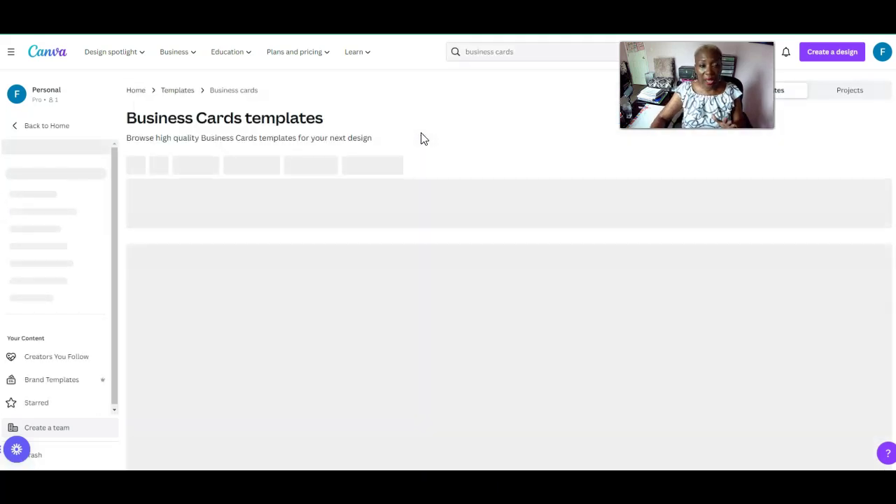
click(441, 146)
click(465, 148)
Scroll down through the business card template results and back up again
scroll(510, 270, down, 3)
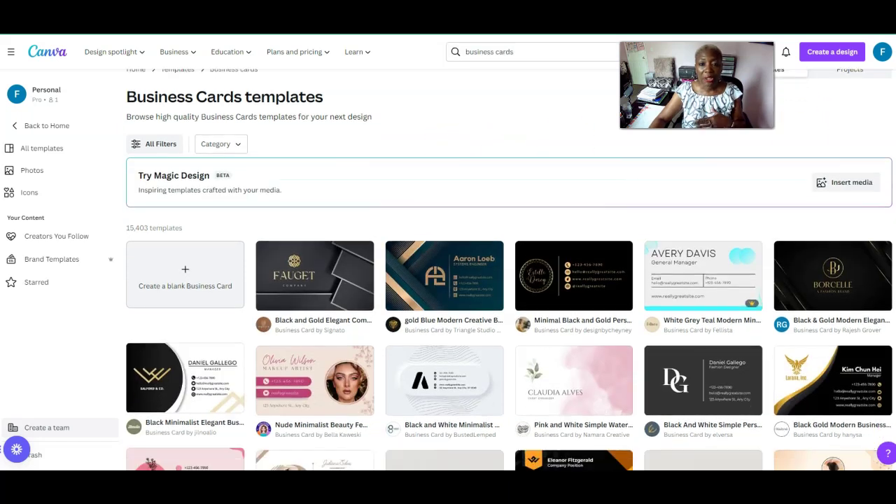
scroll(510, 270, down, 1)
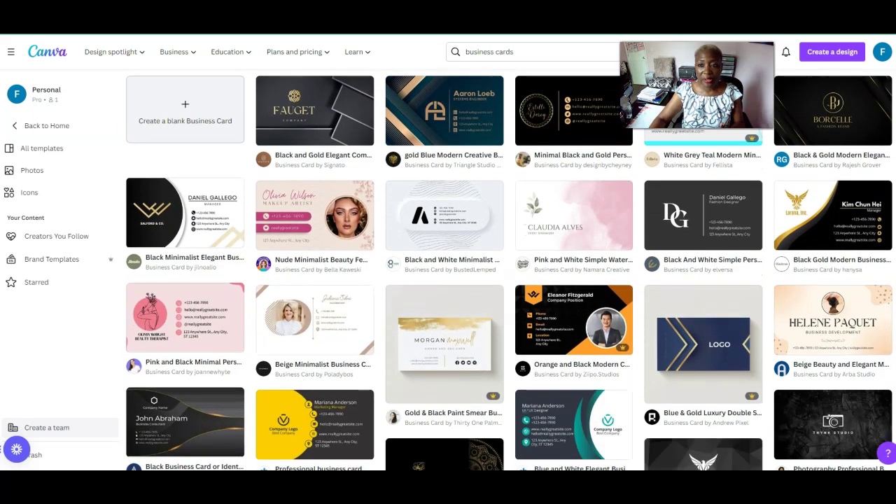
scroll(510, 270, down, 1)
scroll(509, 269, down, 1)
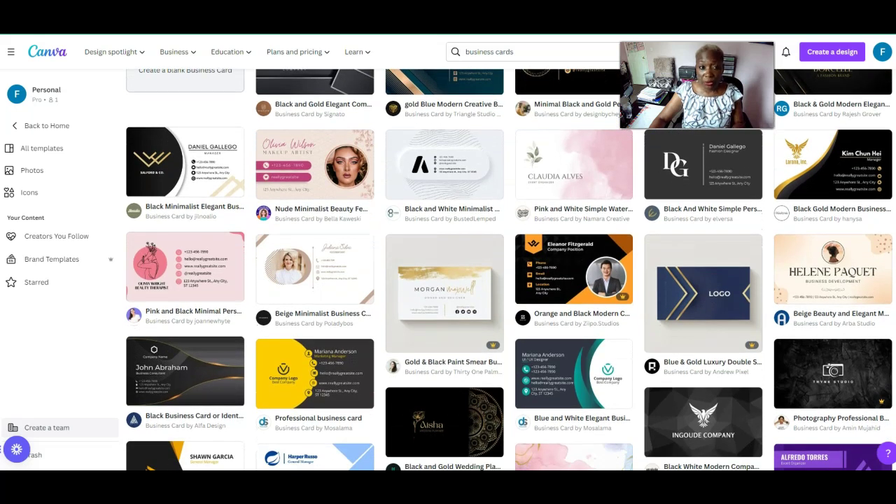
scroll(510, 269, down, 3)
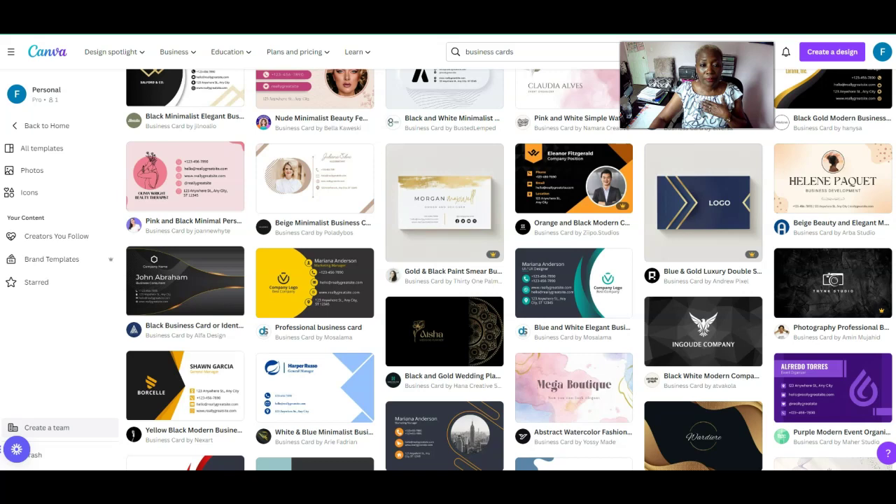
scroll(509, 269, down, 5)
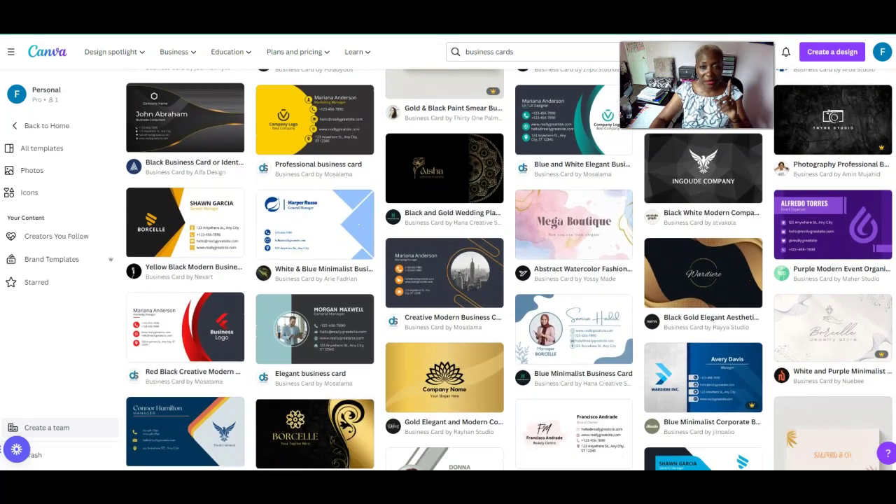
scroll(509, 269, down, 4)
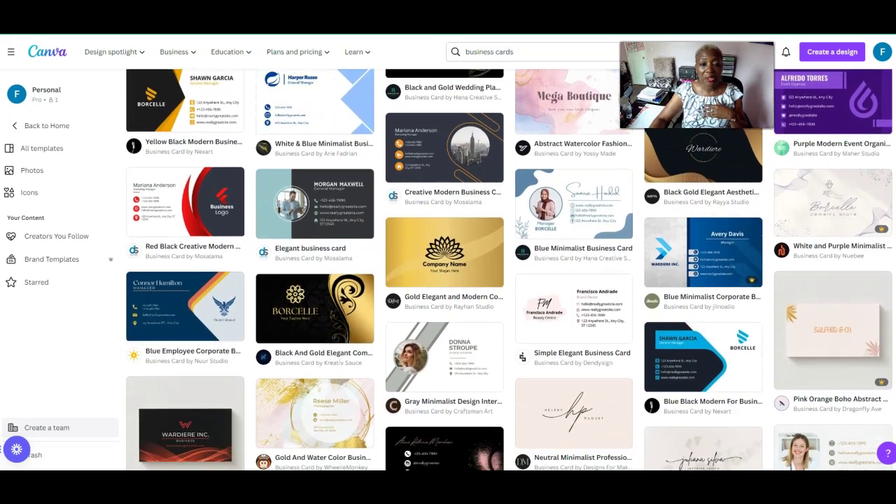
scroll(892, 210, down, 2)
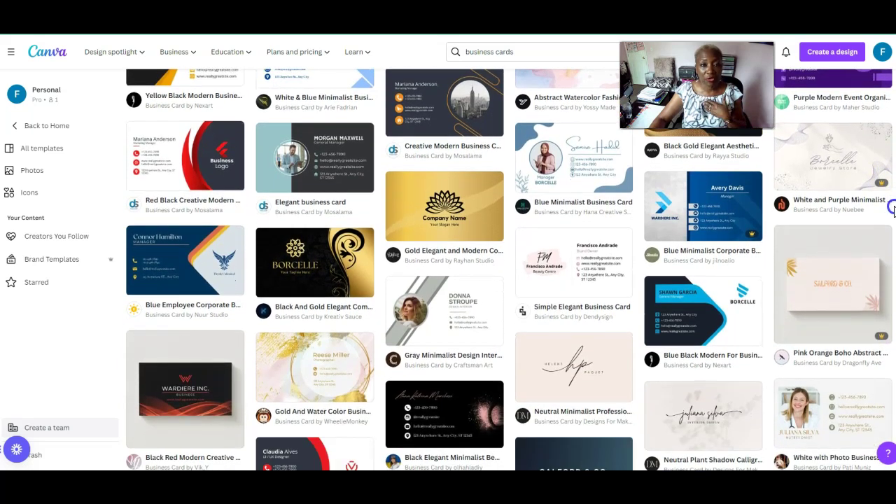
scroll(893, 210, down, 1)
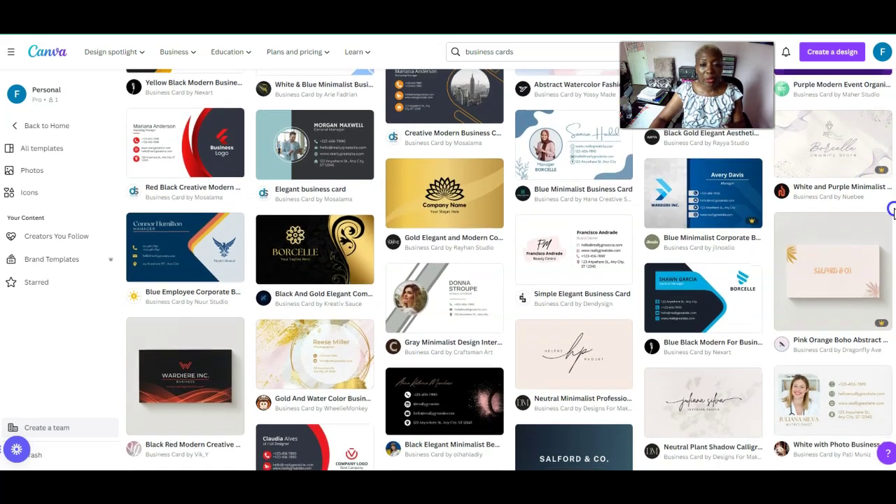
scroll(893, 210, down, 1)
scroll(892, 219, down, 1)
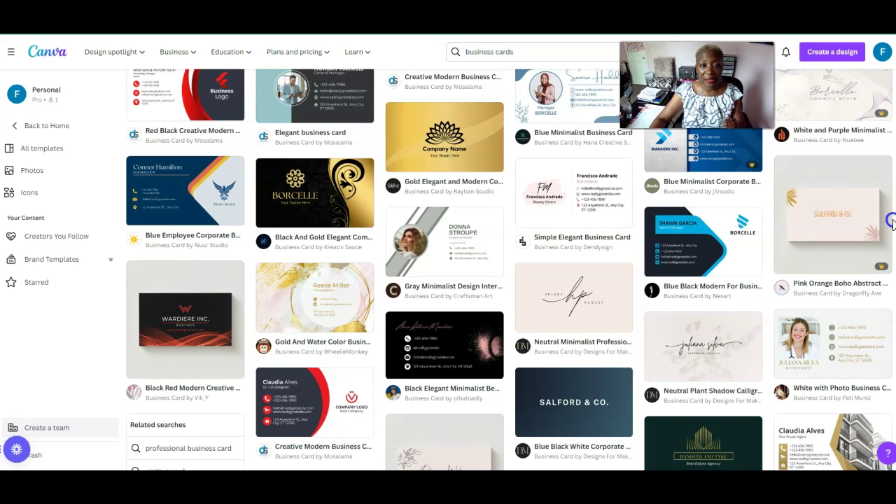
scroll(892, 223, down, 1)
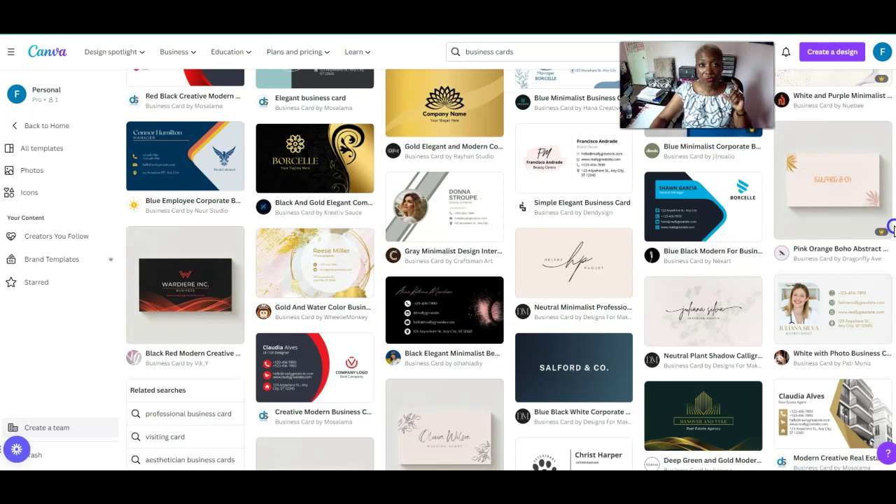
scroll(890, 228, down, 1)
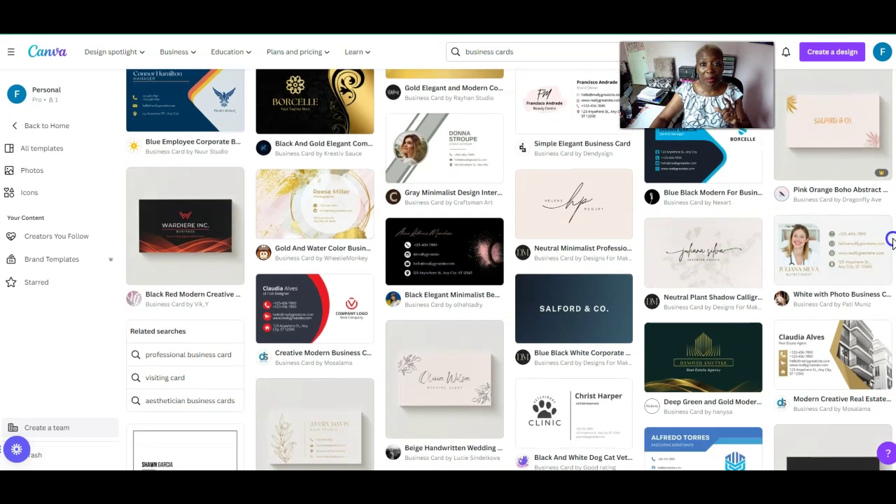
scroll(890, 238, up, 1)
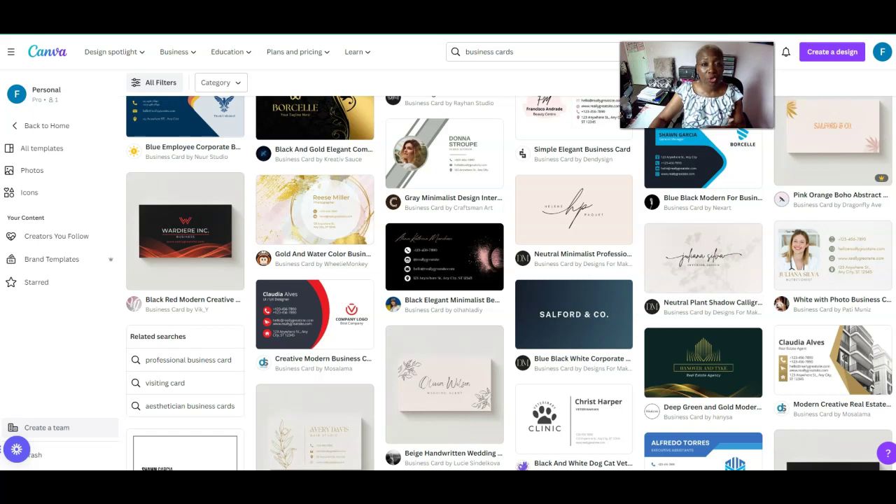
scroll(509, 282, up, 3)
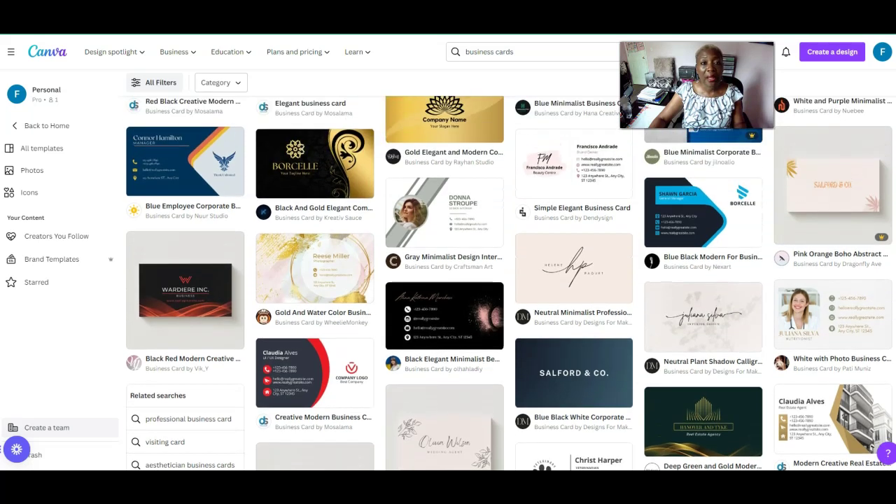
scroll(509, 282, up, 3)
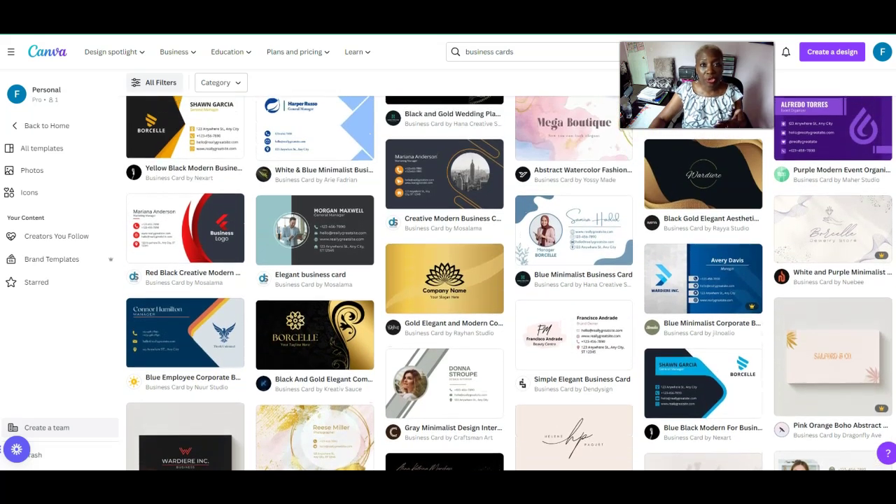
scroll(509, 283, up, 1)
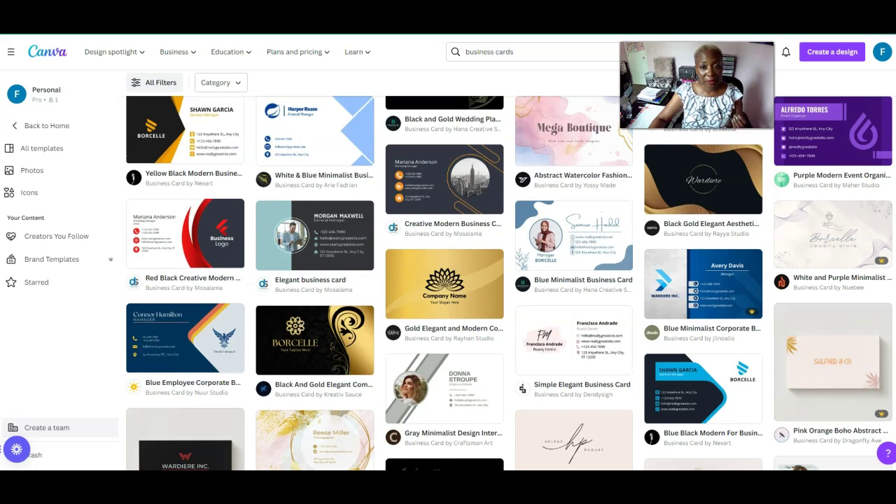
scroll(509, 282, up, 6)
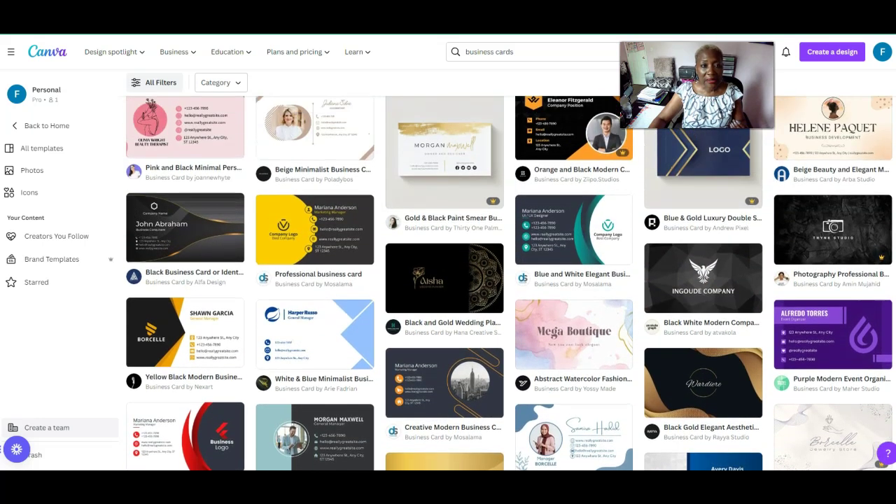
scroll(509, 282, up, 3)
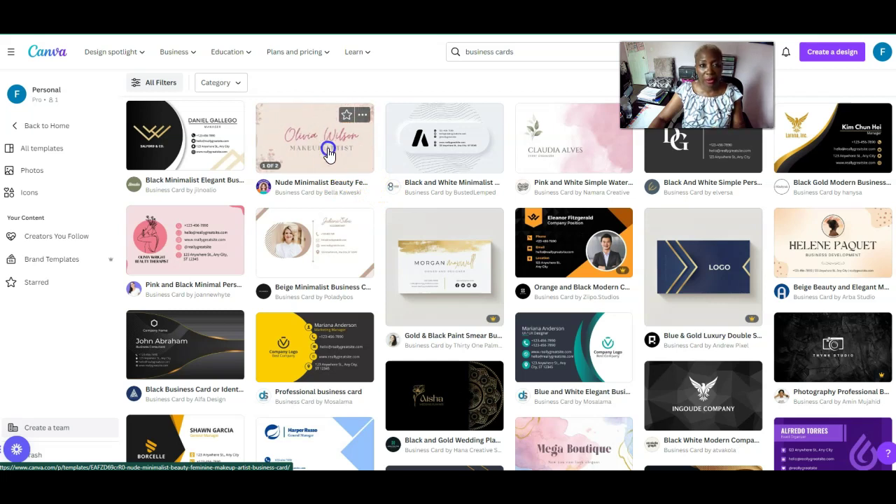
Preview the Nude Minimalist Beauty makeup artist card template and customize it as a new design
click(328, 155)
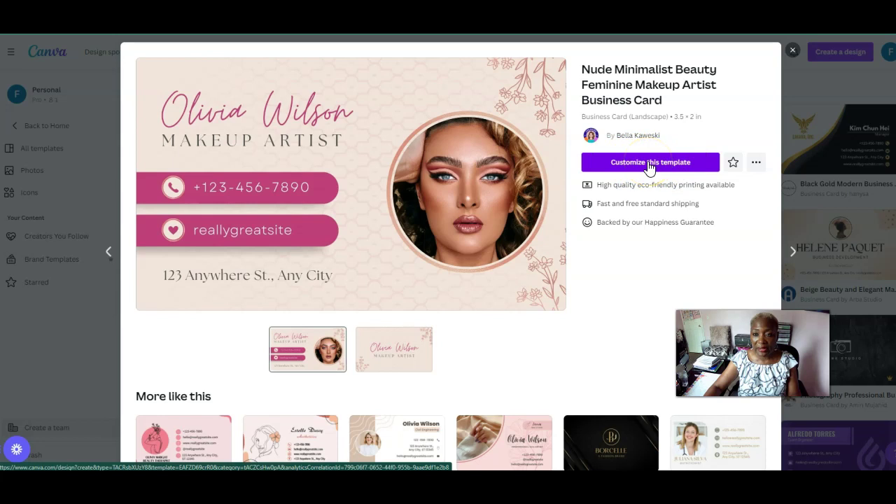
click(647, 165)
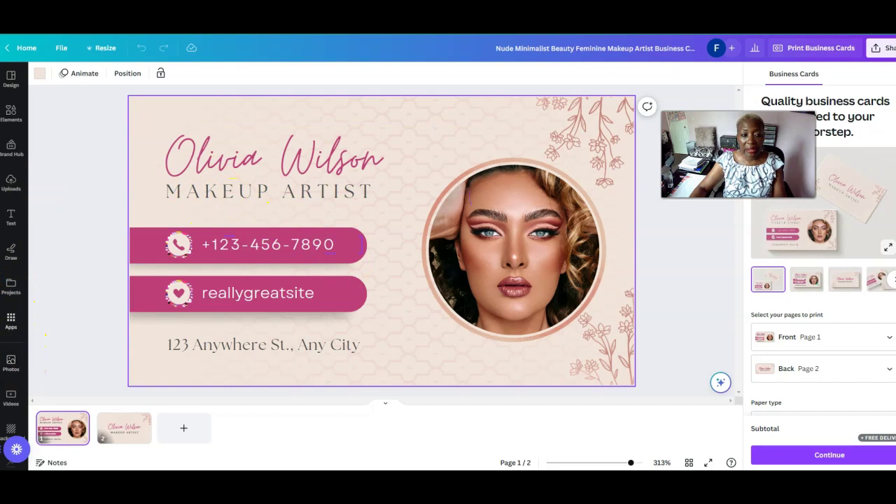
Open the Apps panel from the left sidebar, listing D-ID AI Presenters, SharePoint and others
click(11, 320)
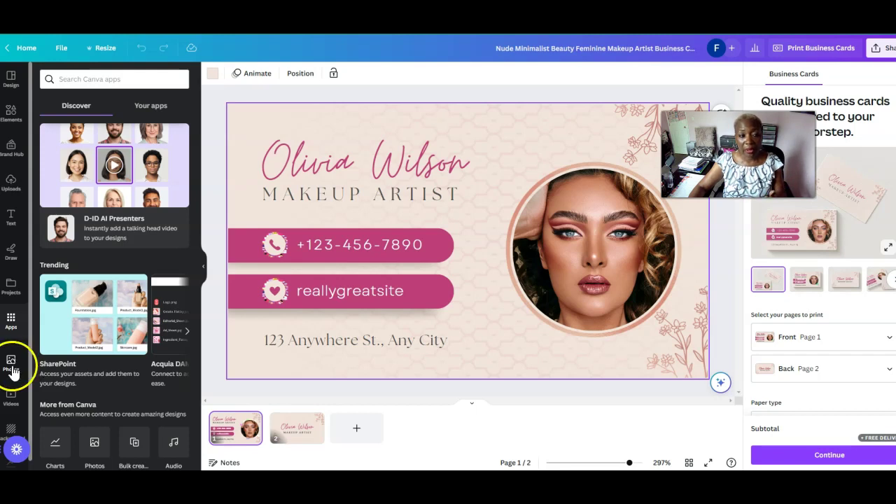
Open Uploads and scroll through the uploaded cosmetics and face photos
click(11, 183)
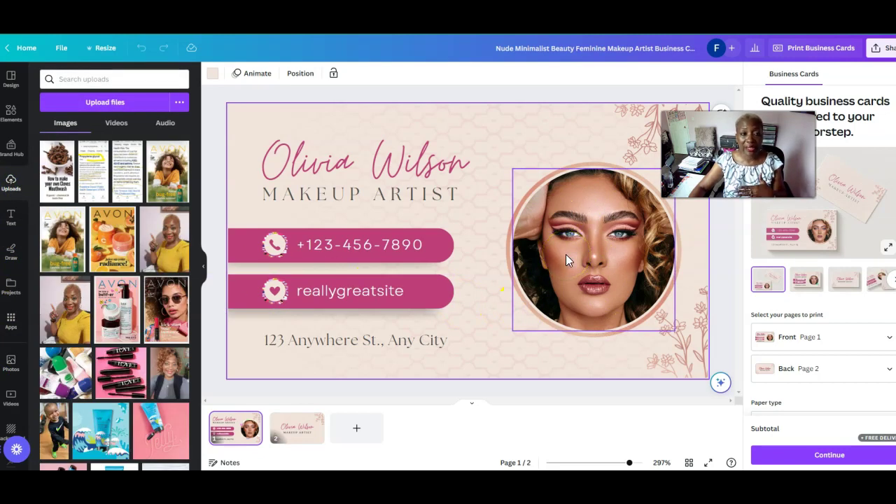
click(244, 207)
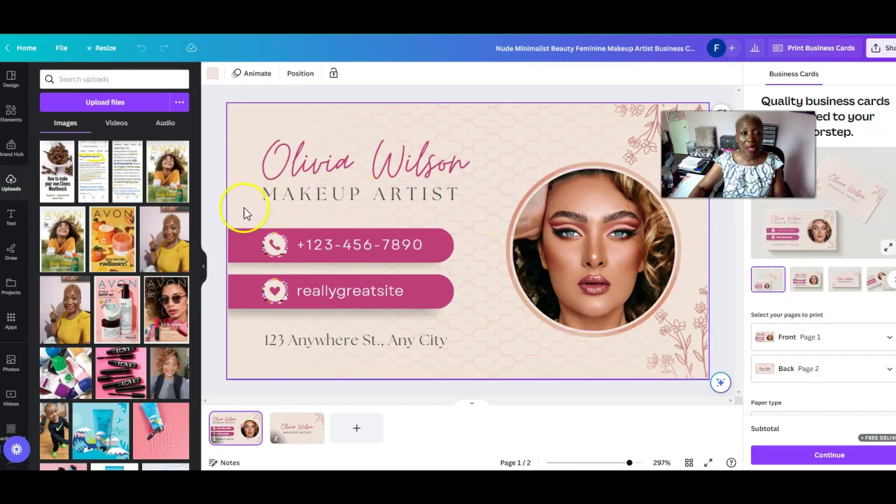
drag(197, 161, 222, 373)
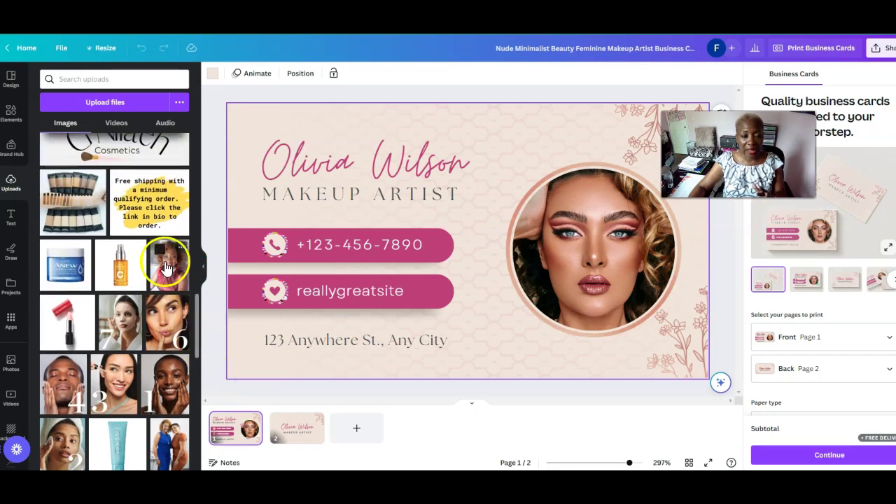
click(197, 308)
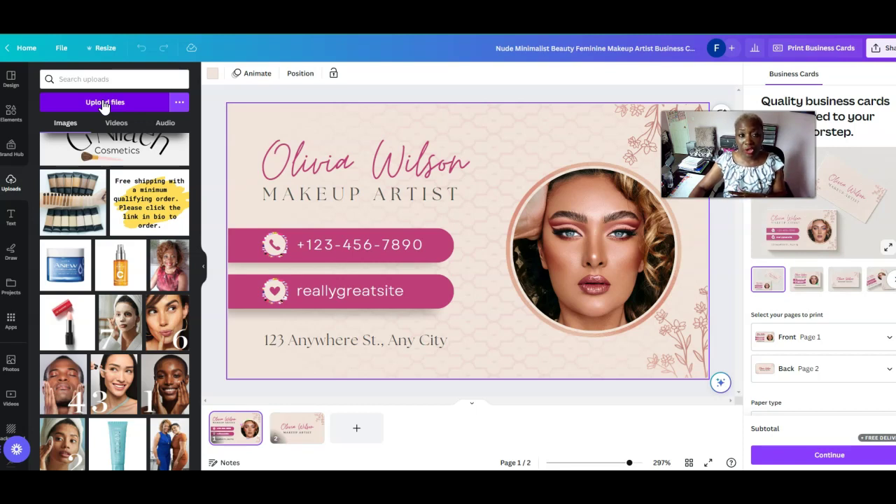
Upload photo 20220107_102147 from Pictures > Pics of Me into the design's uploads
click(105, 104)
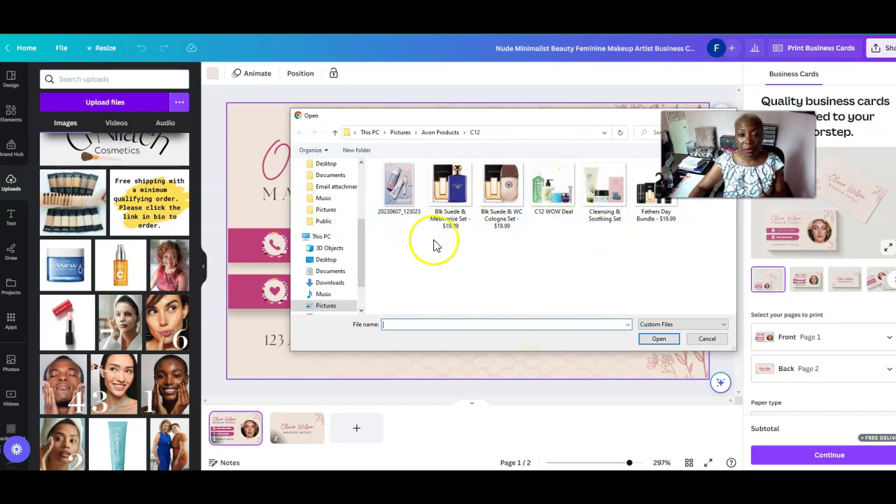
click(361, 312)
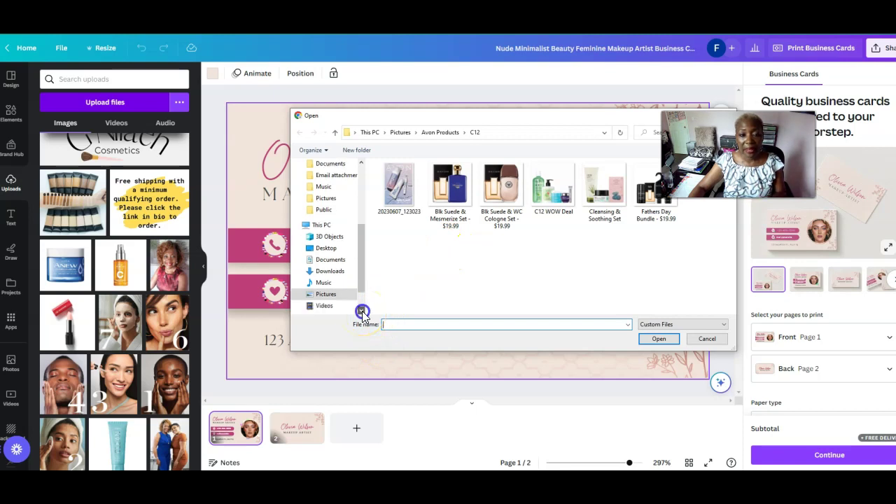
click(326, 295)
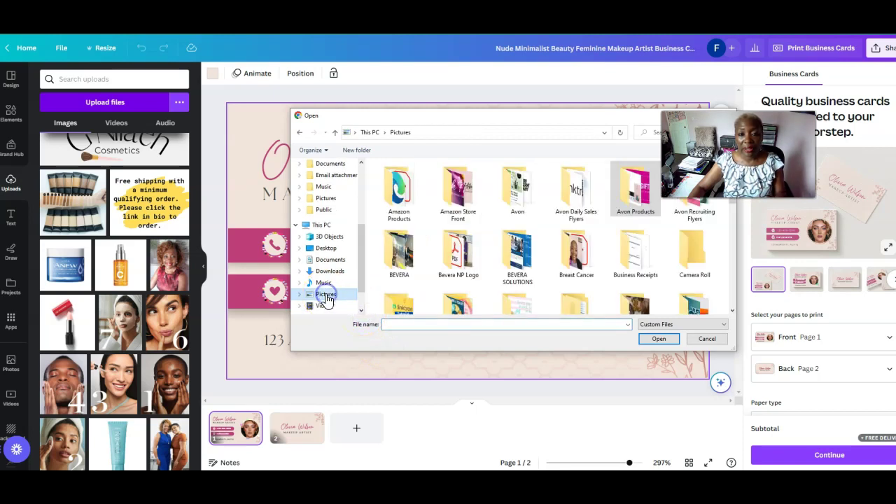
click(731, 311)
click(731, 310)
click(731, 311)
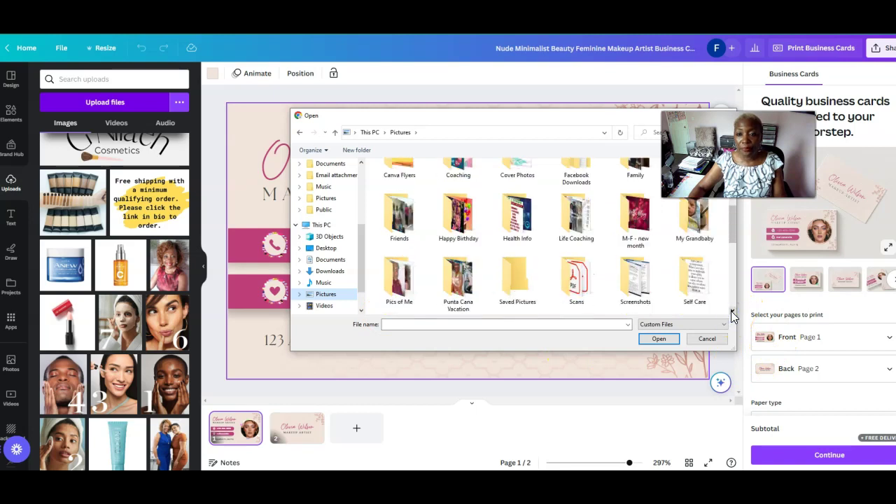
click(731, 311)
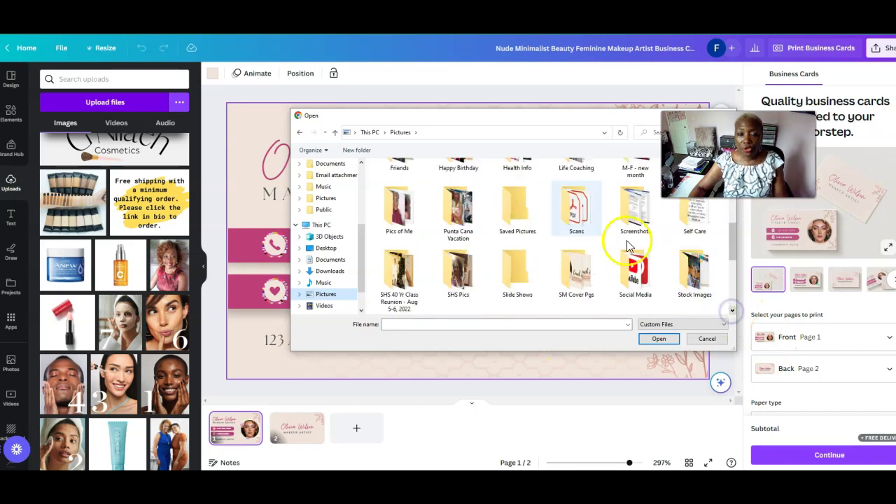
double_click(395, 214)
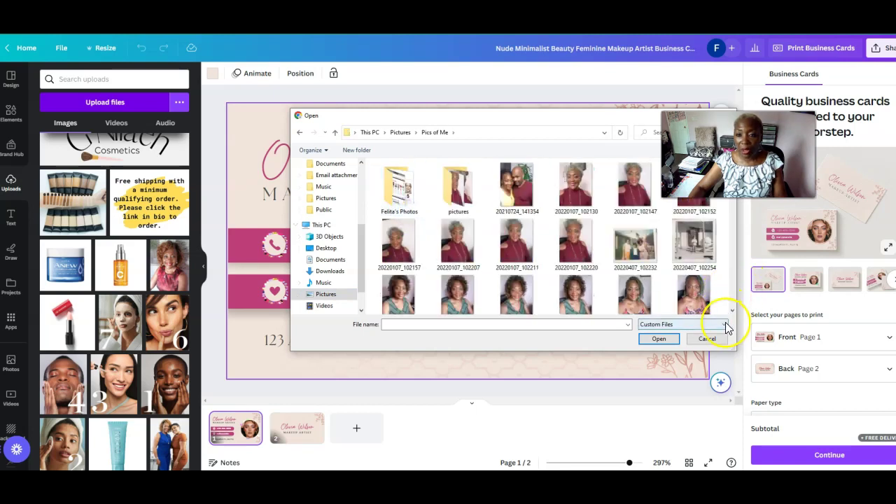
click(635, 187)
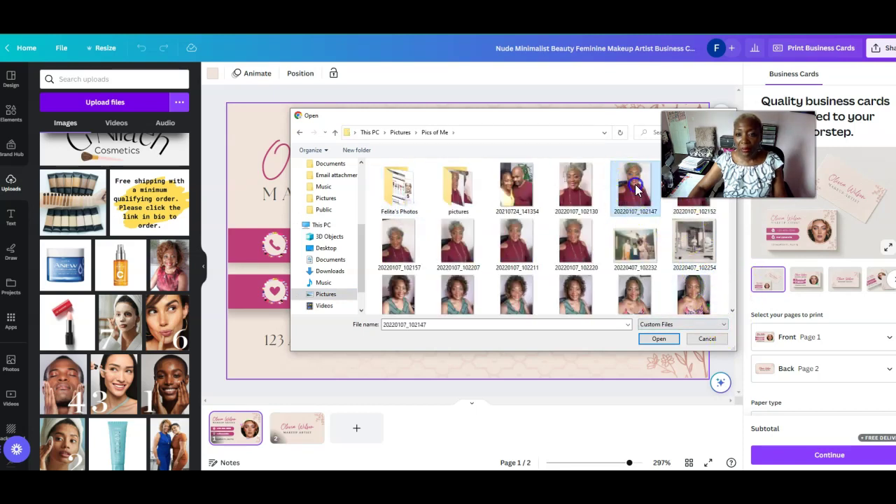
click(659, 338)
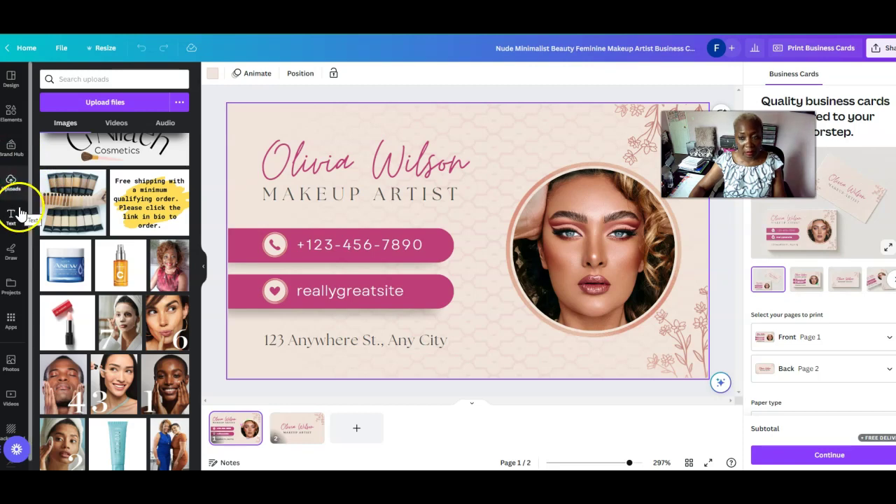
Scroll the uploads to the top to show the new photo, and select the card's circular portrait
drag(197, 318, 195, 137)
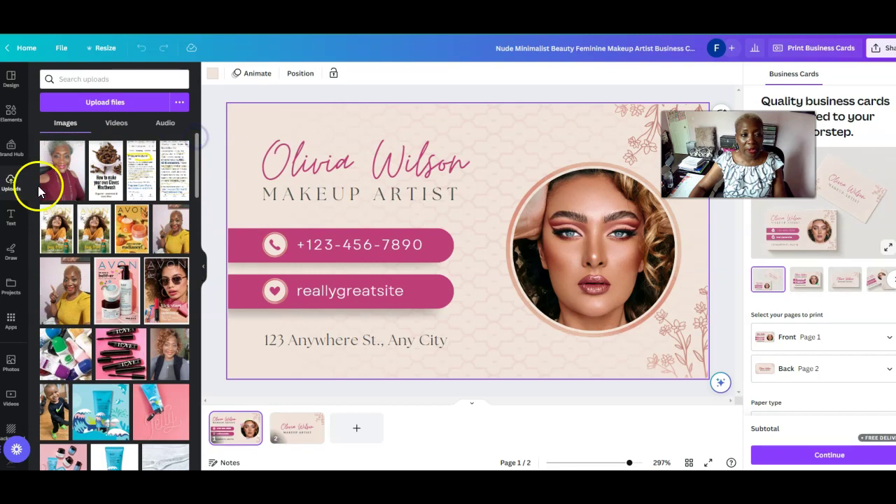
click(61, 189)
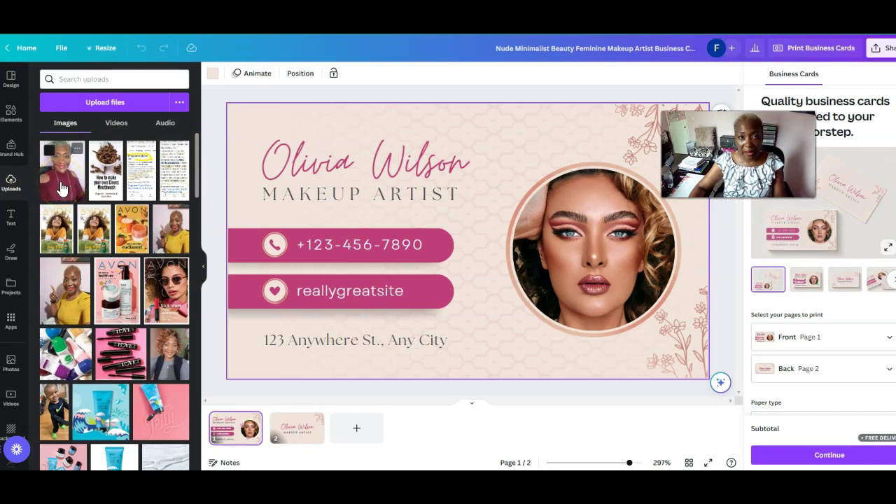
click(641, 251)
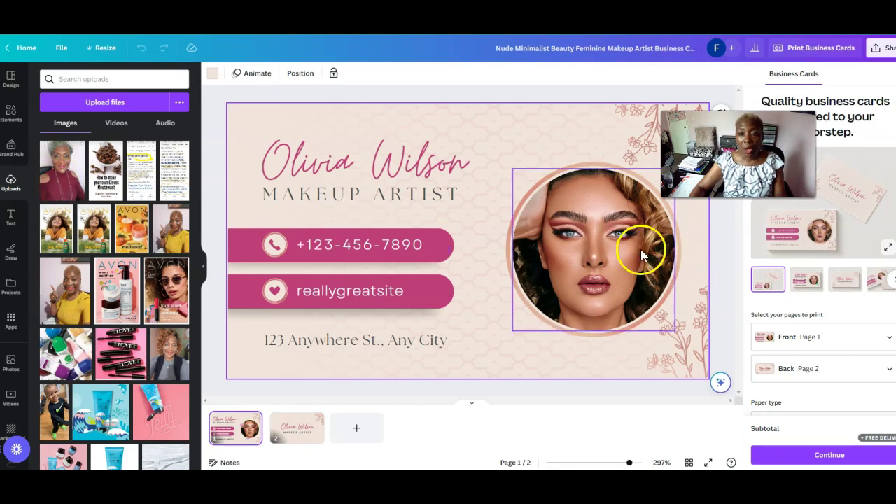
click(583, 247)
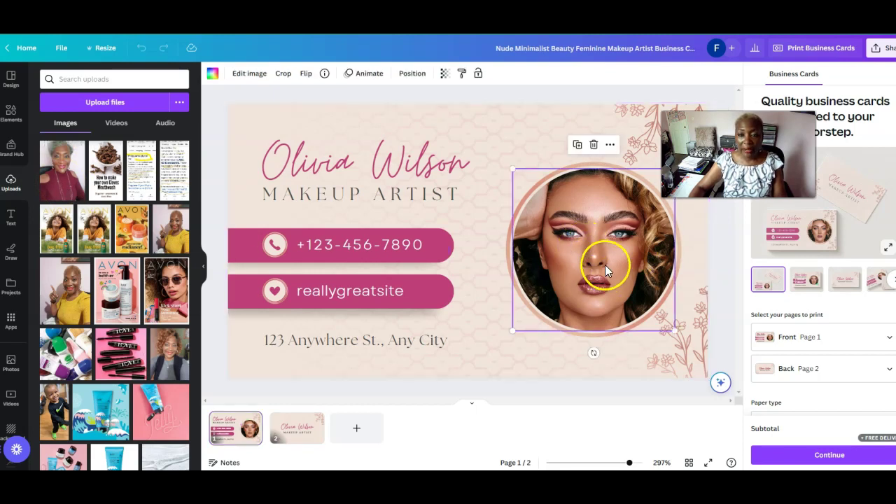
Delete the model's image from the circular frame and add the uploaded photo to the card
click(594, 146)
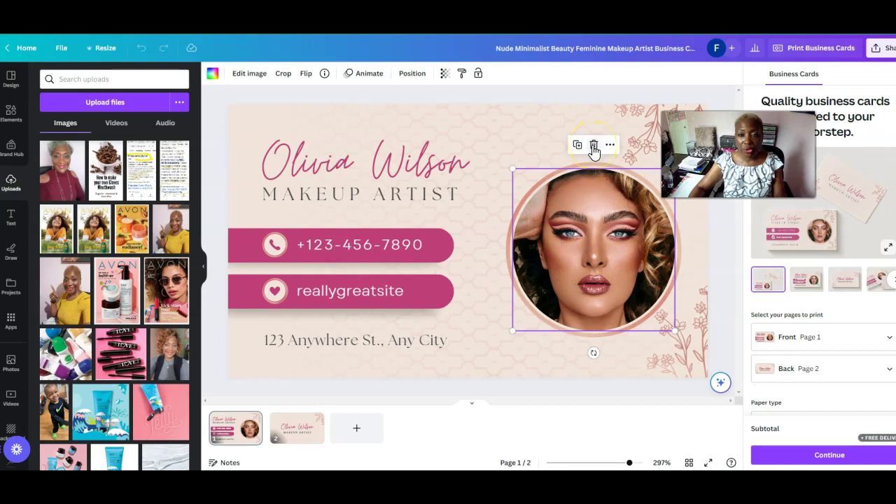
click(593, 147)
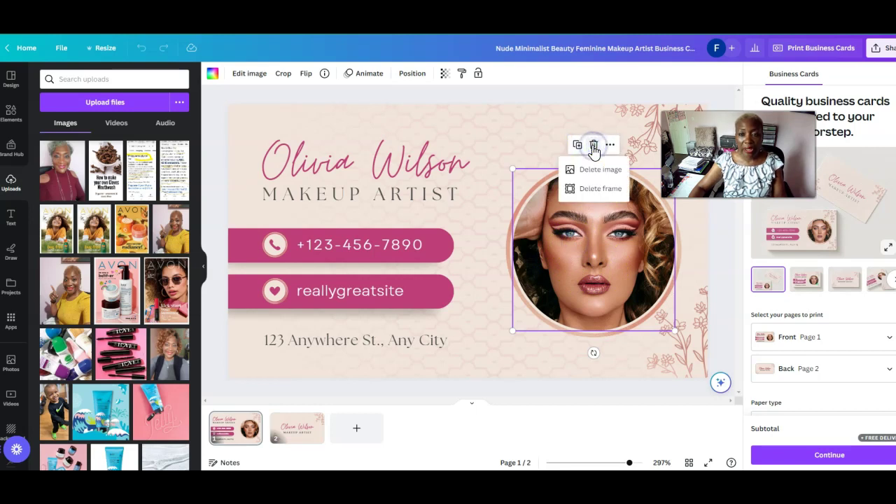
click(591, 178)
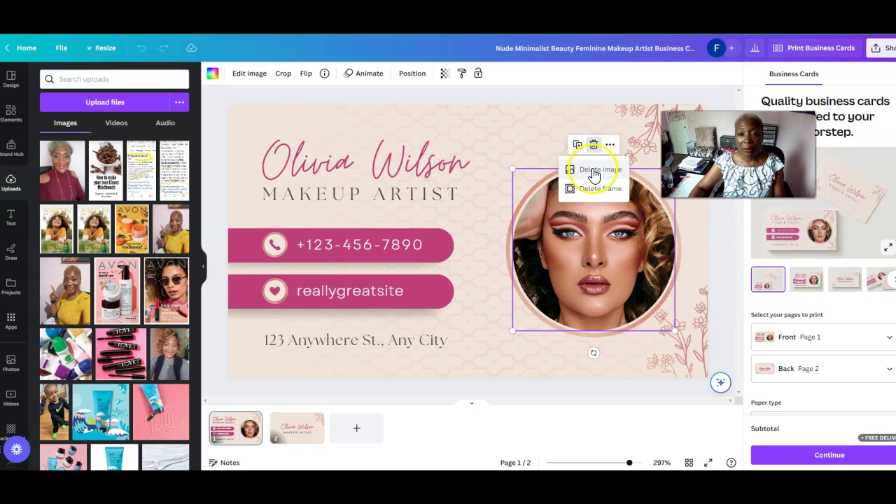
click(593, 171)
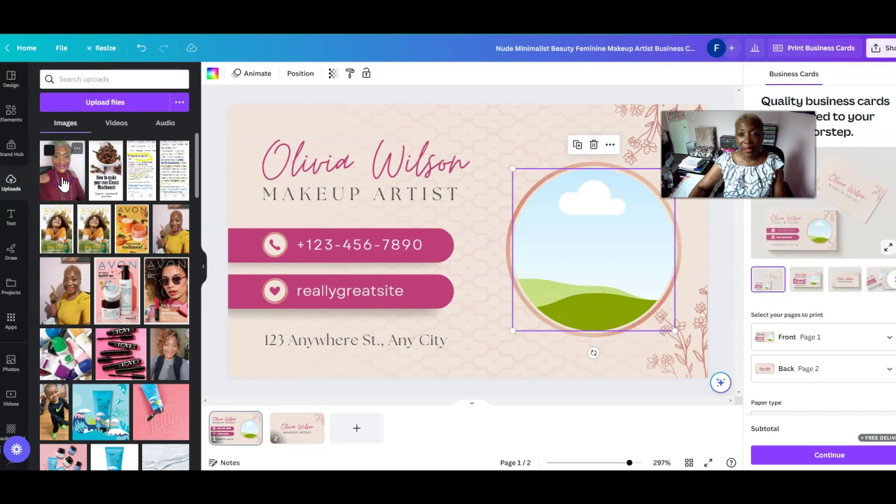
click(63, 182)
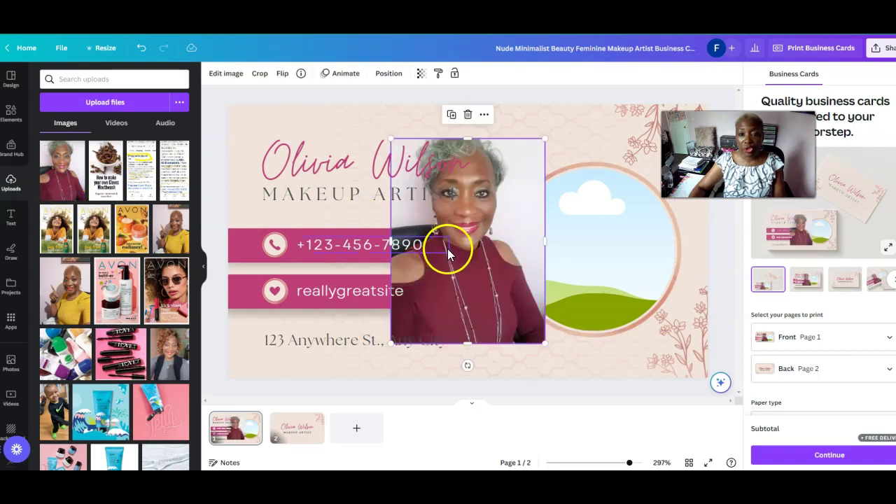
Shrink the maroon-top photo and drop it into the circular portrait frame
click(482, 242)
drag(480, 241, 498, 228)
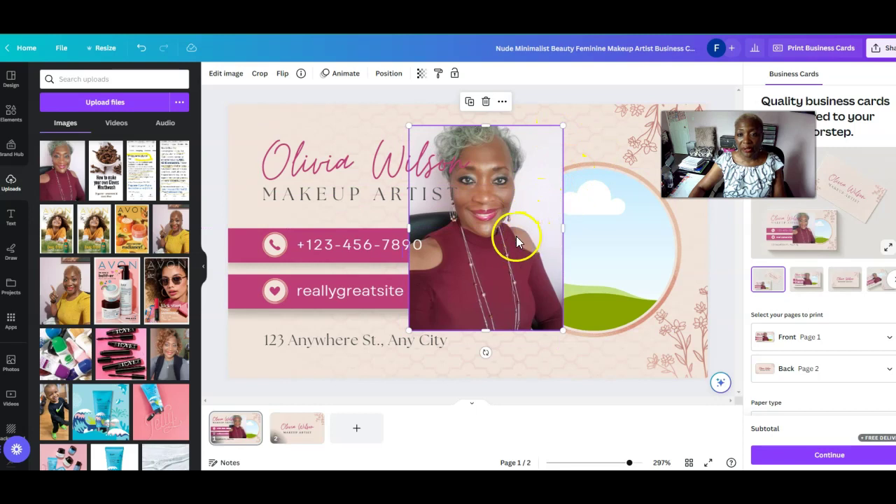
mouse_move(516, 240)
mouse_down()
mouse_move(529, 234)
mouse_move(507, 236)
mouse_up()
drag(555, 125, 519, 183)
drag(456, 260, 567, 262)
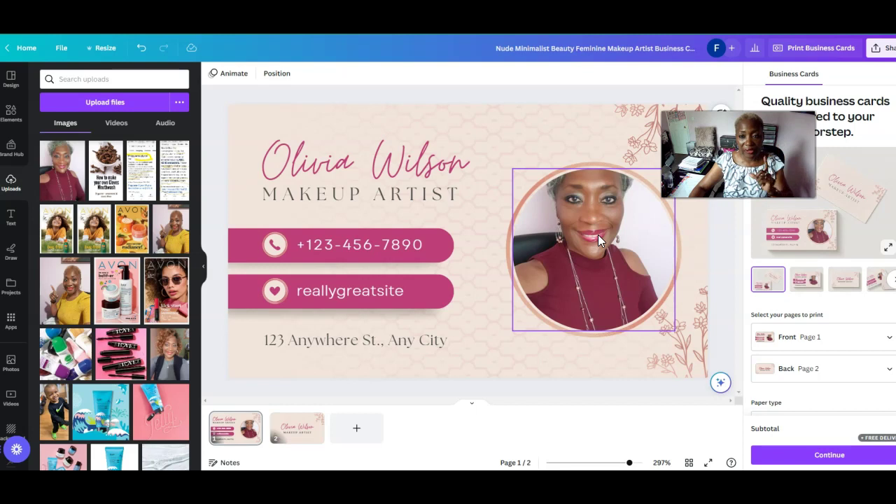
key(Escape)
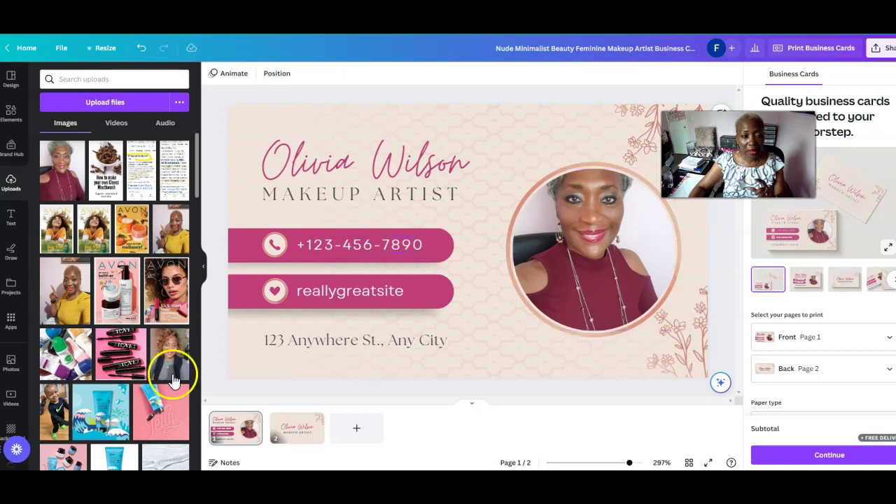
drag(196, 152, 219, 270)
click(600, 267)
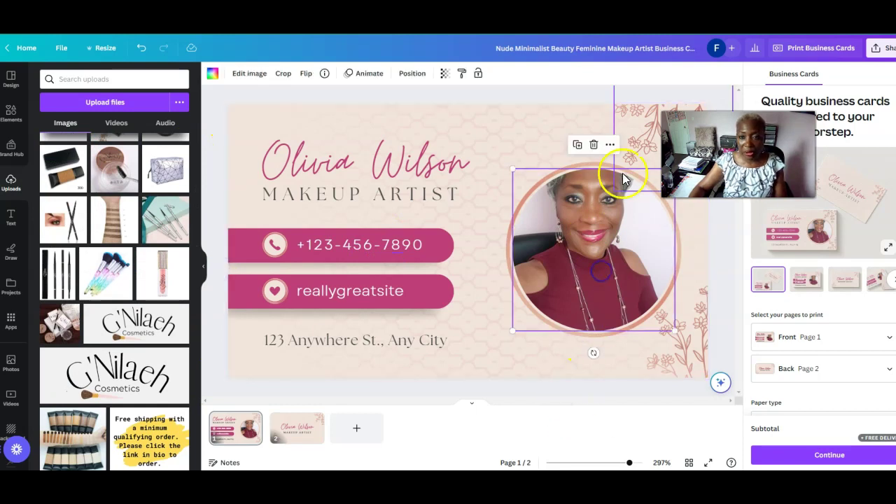
click(595, 147)
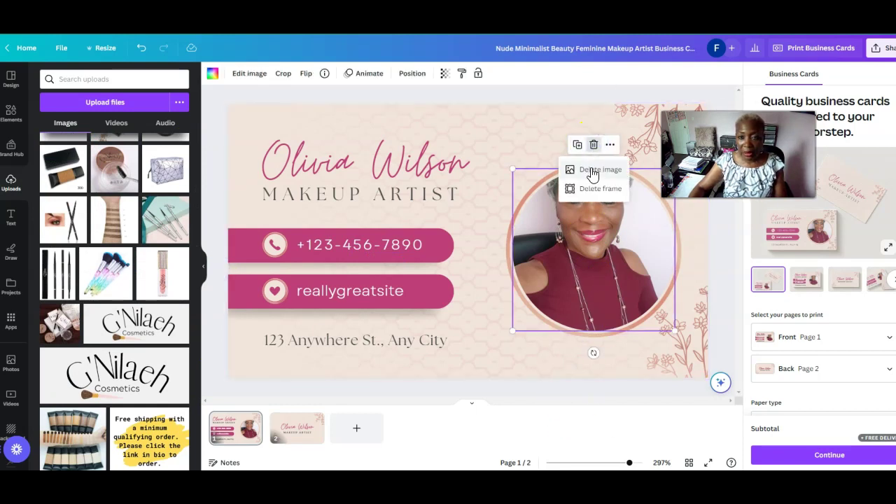
click(593, 170)
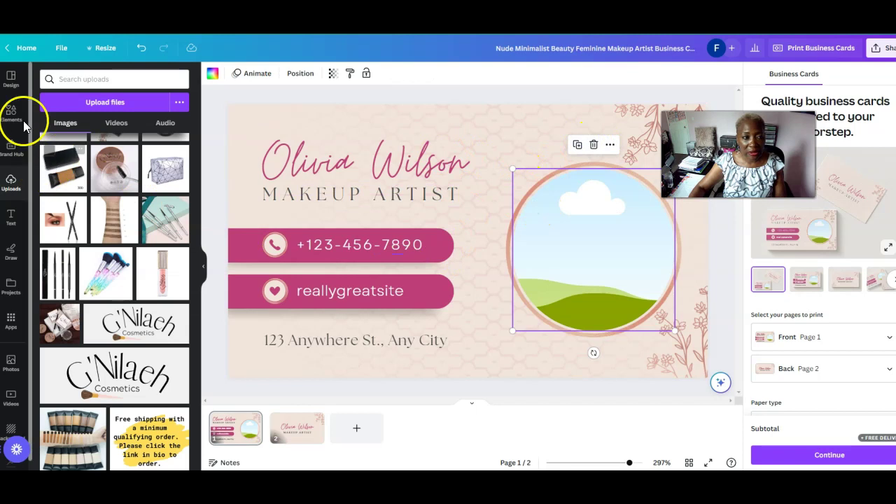
drag(196, 284, 198, 146)
click(60, 172)
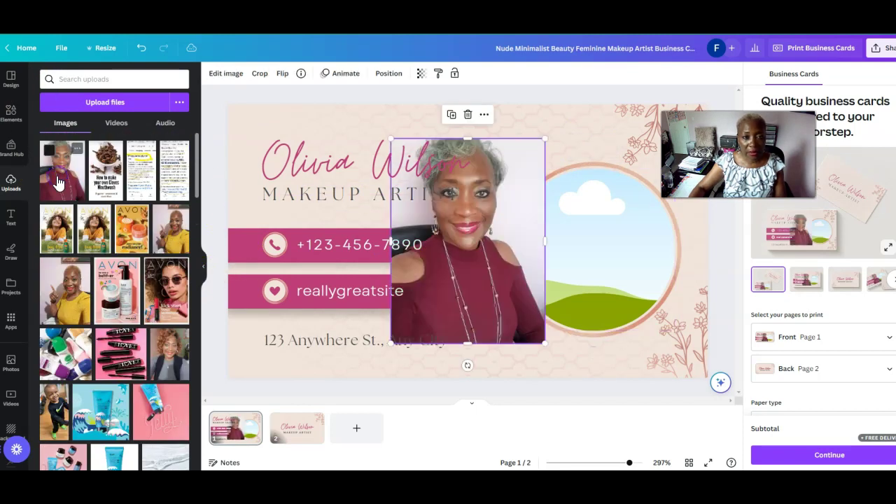
mouse_move(468, 140)
mouse_down()
mouse_move(466, 157)
mouse_move(472, 129)
mouse_up()
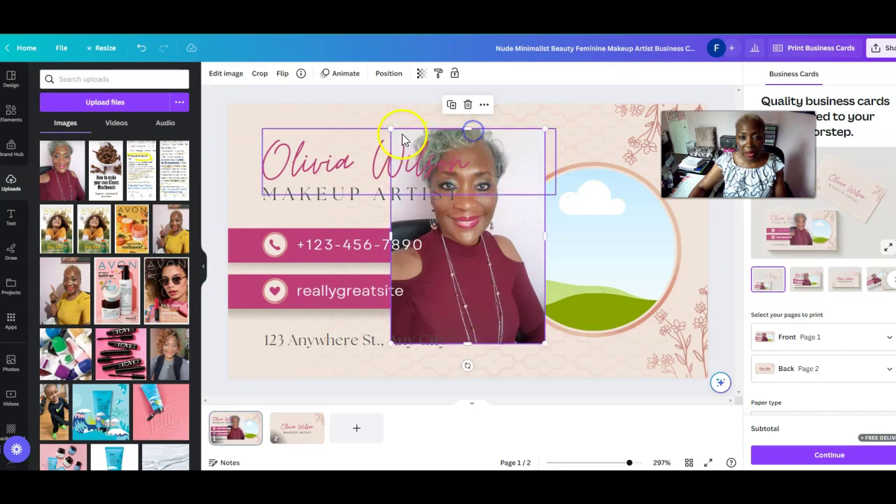
drag(407, 156, 450, 210)
drag(475, 289, 569, 287)
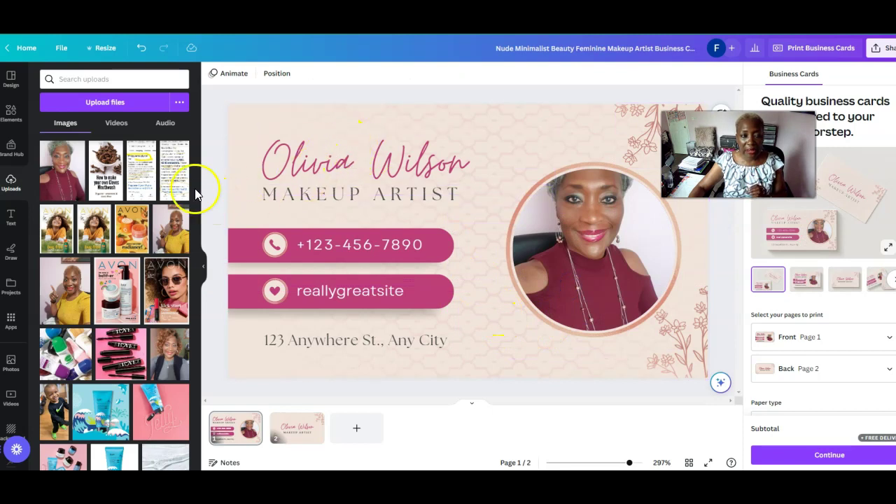
drag(197, 160, 230, 409)
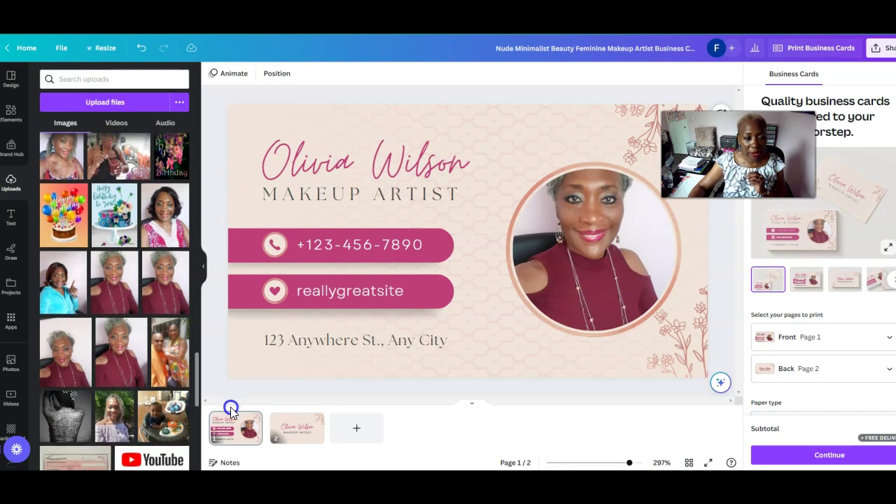
Replace the framed personal photo with another uploaded portrait, shrunk and dropped into the circle
click(618, 206)
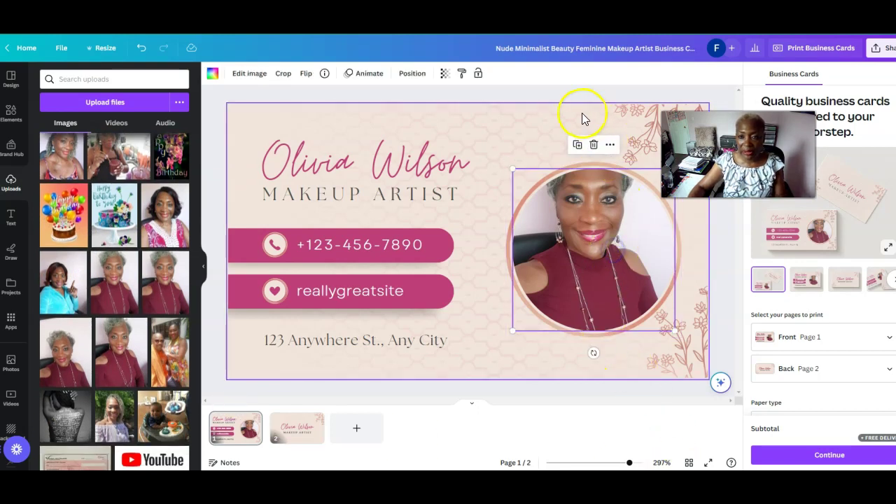
click(594, 144)
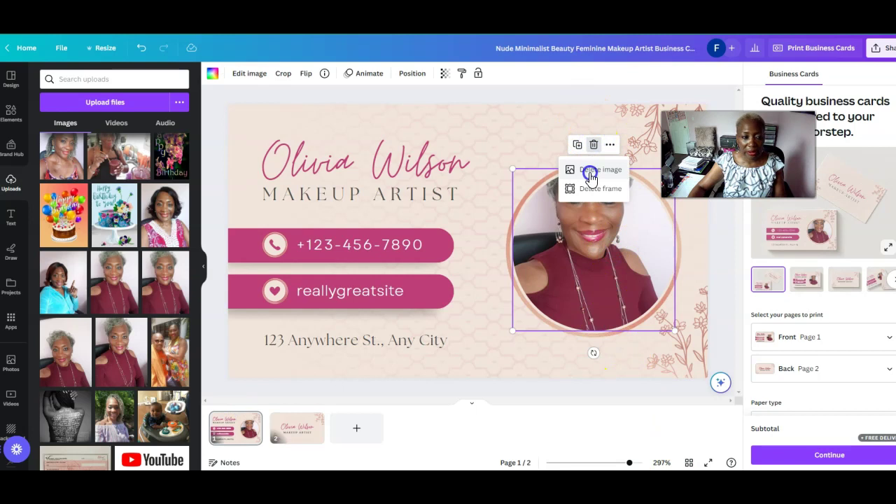
click(589, 171)
click(117, 353)
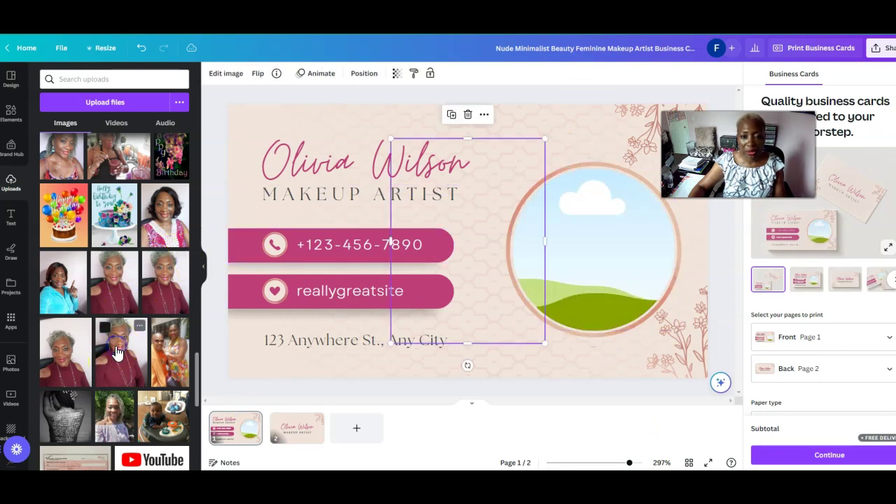
drag(544, 137, 497, 175)
drag(459, 267, 602, 276)
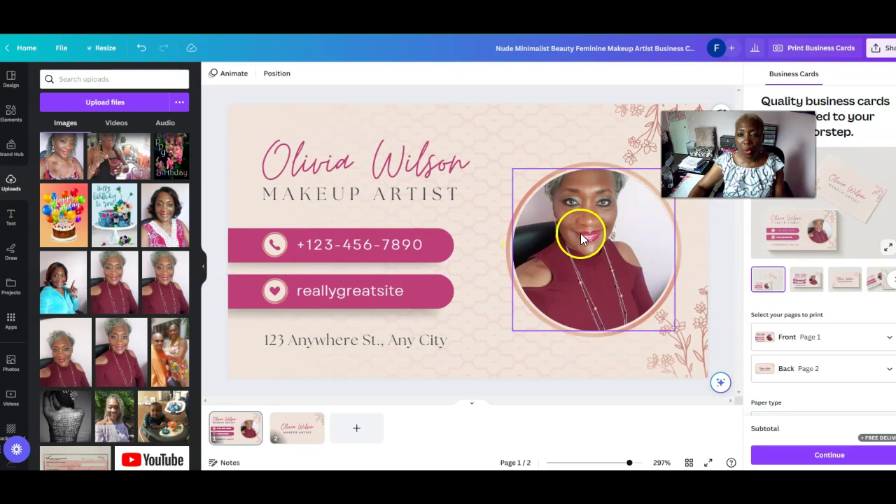
Delete the new portrait's image, keeping the empty circular frame
click(562, 235)
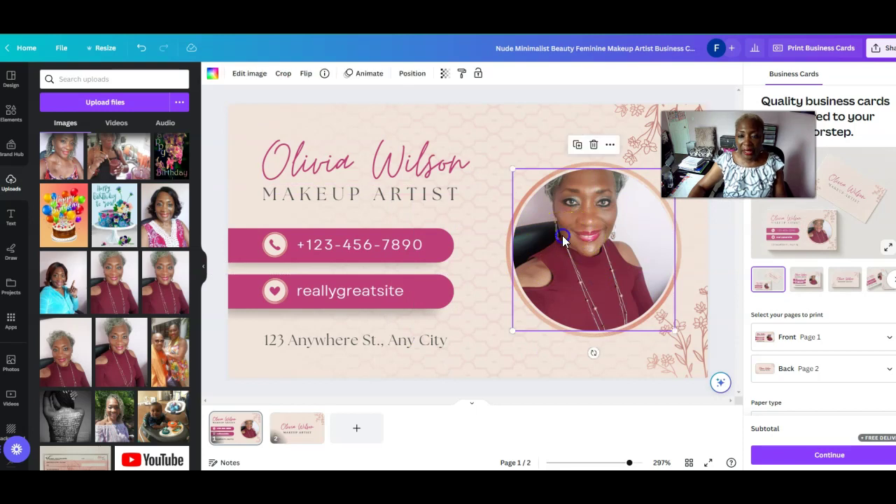
click(593, 144)
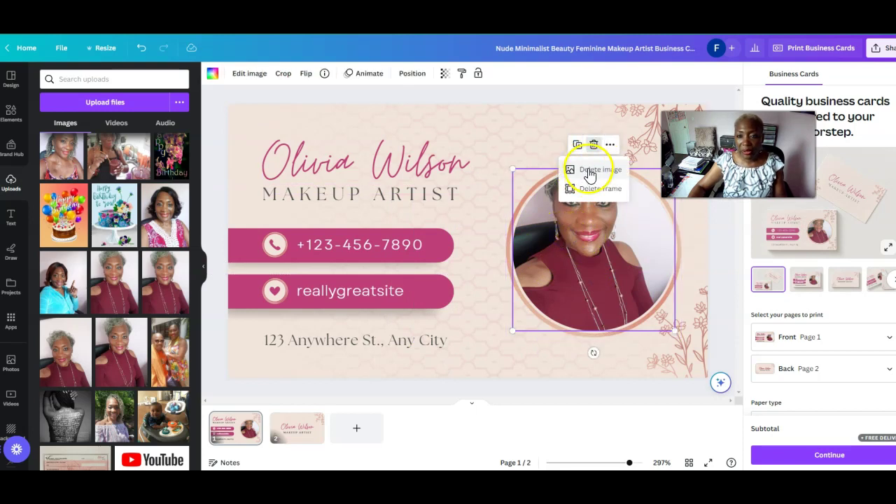
click(589, 173)
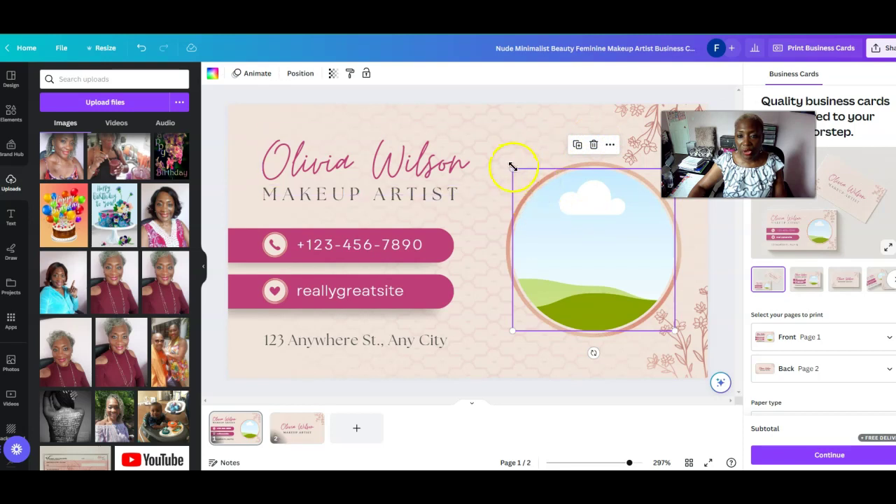
Enlarge the empty circular frame and its rose ring, then undo the last two changes
drag(512, 166, 509, 149)
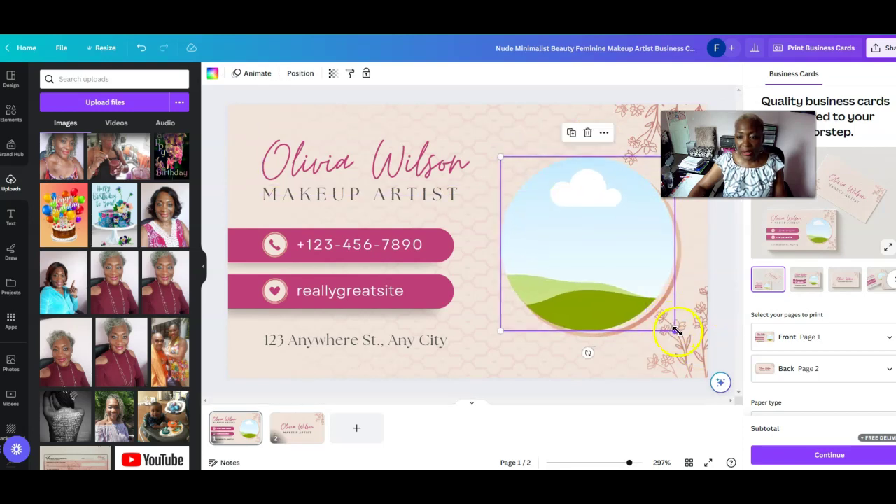
drag(678, 333, 656, 312)
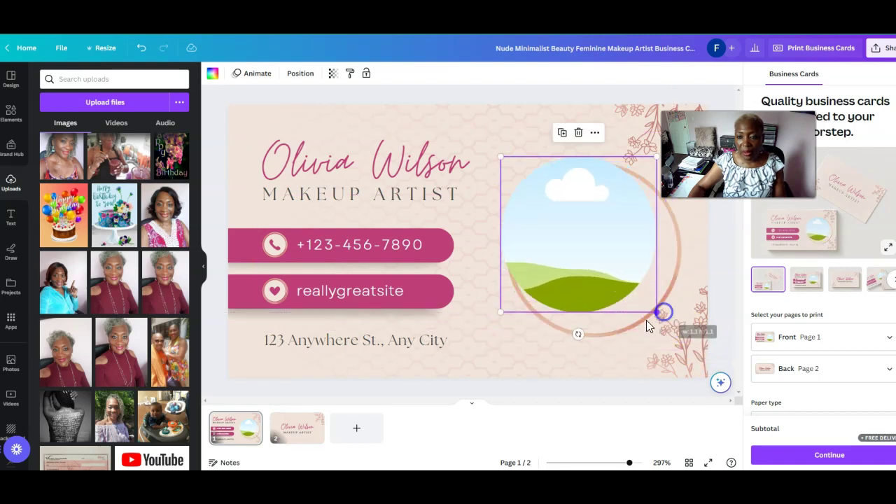
click(620, 326)
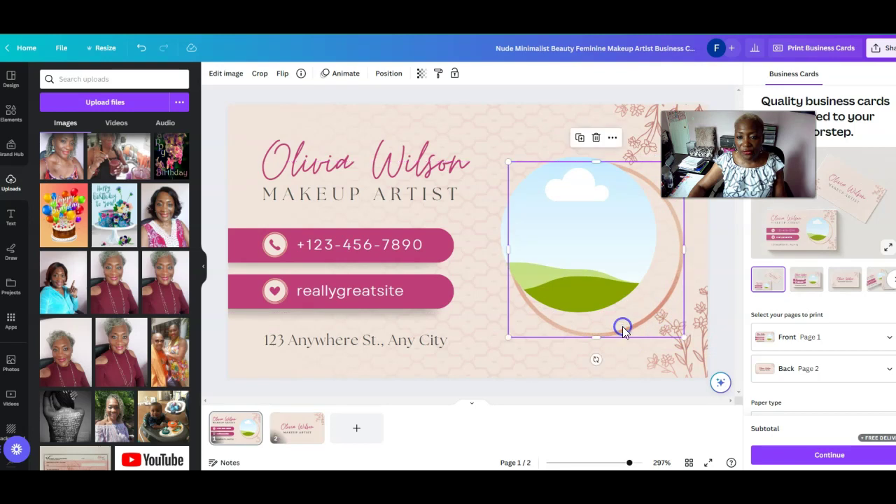
drag(503, 339, 481, 338)
mouse_move(582, 256)
mouse_down()
mouse_move(590, 260)
mouse_move(582, 250)
mouse_up()
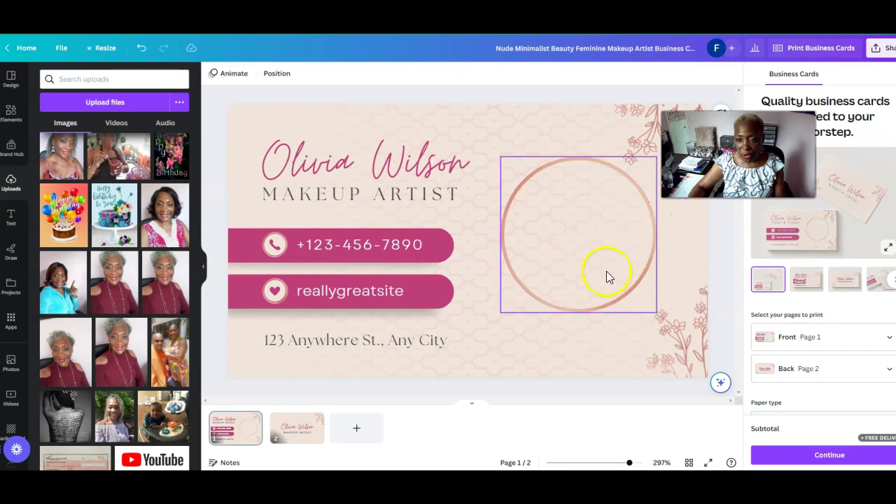
click(606, 275)
drag(659, 314, 673, 329)
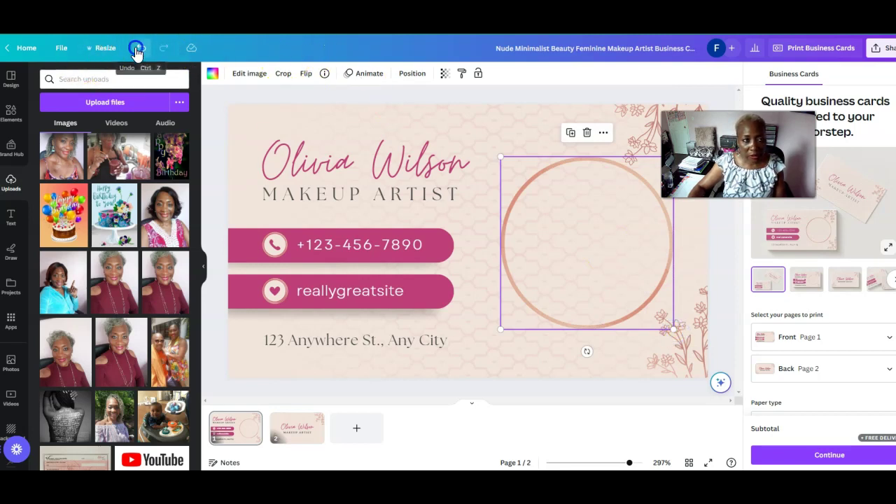
click(139, 49)
click(140, 49)
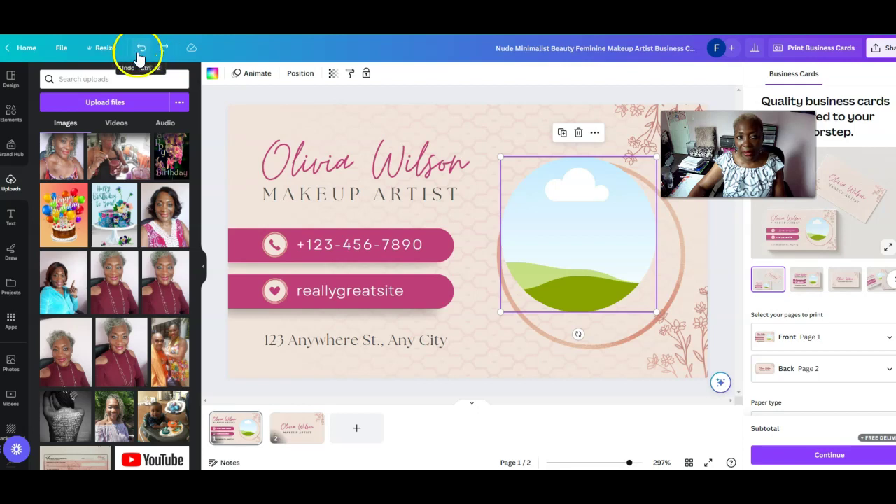
Enlarge the circular ring, then resize and centre the empty photo frame inside it
drag(558, 230, 425, 190)
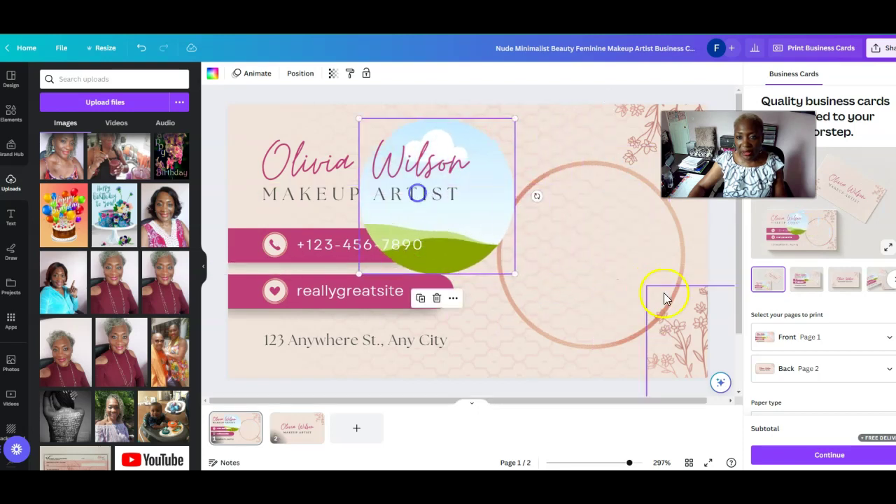
click(592, 278)
drag(493, 353, 489, 361)
drag(619, 294, 628, 283)
click(441, 226)
drag(425, 190, 590, 265)
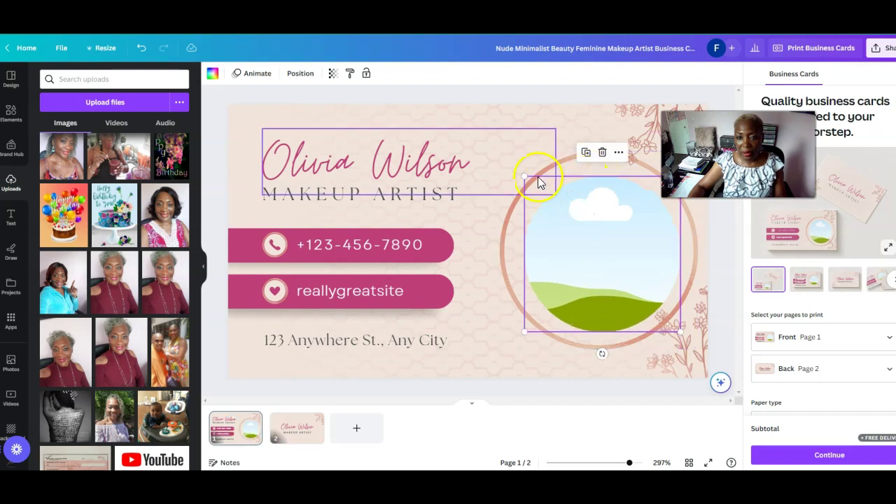
drag(524, 174, 515, 165)
drag(682, 336, 688, 340)
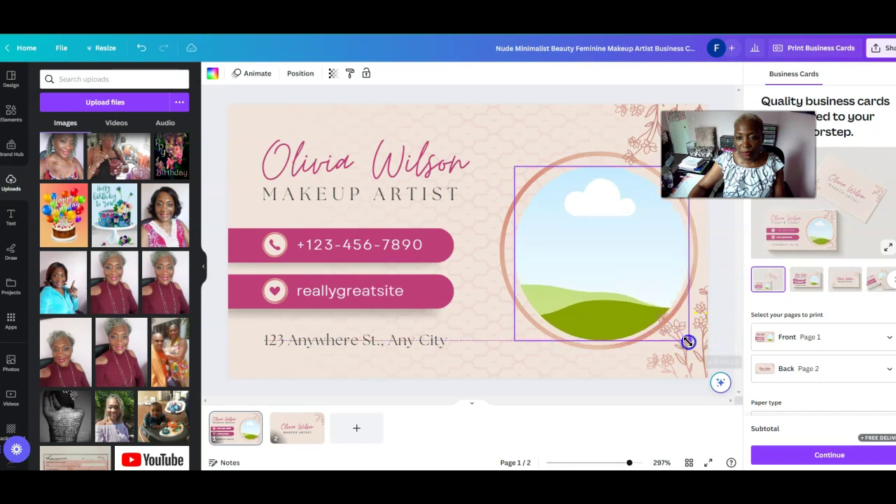
drag(602, 283, 606, 286)
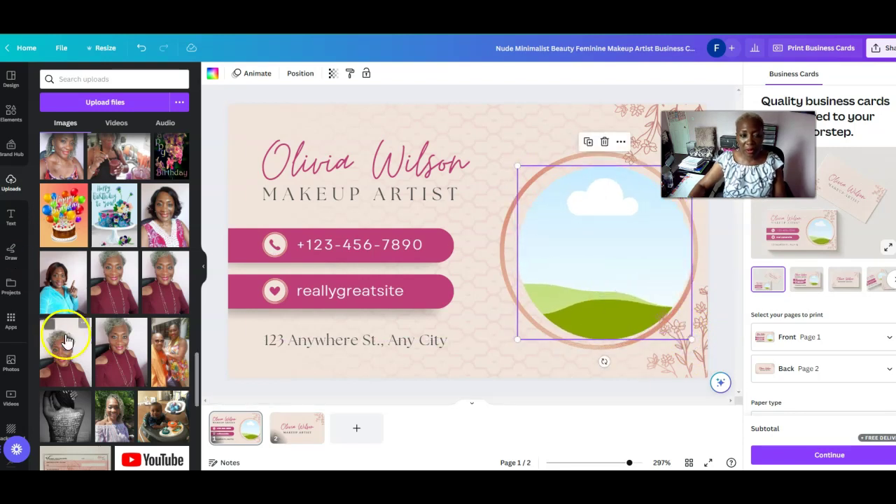
Fill the circular frame with the uploaded burgundy-top portrait
click(118, 366)
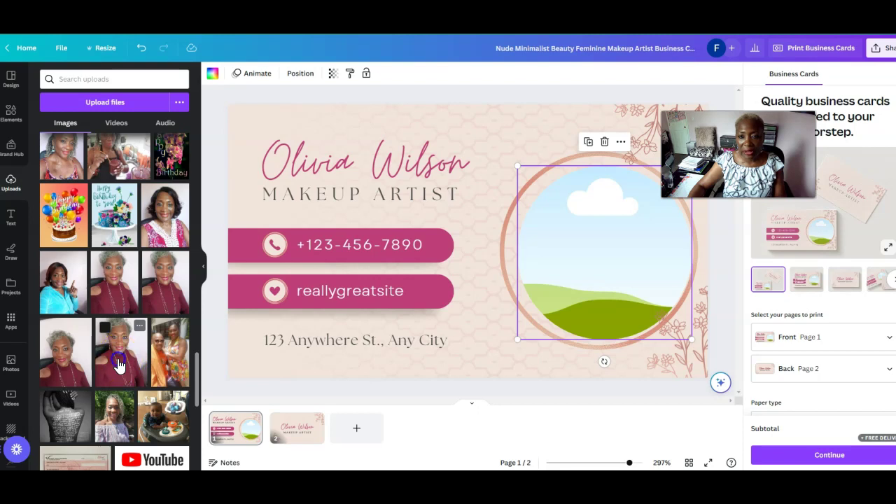
drag(544, 138, 518, 173)
drag(442, 266, 559, 241)
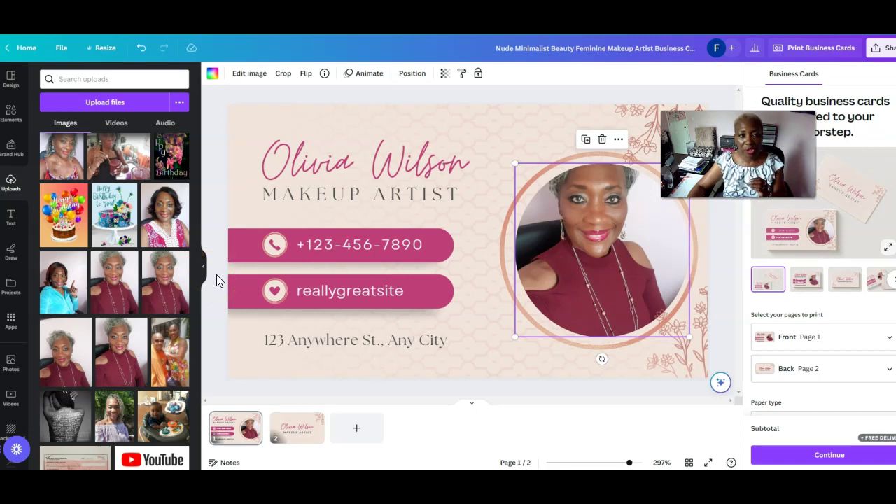
Swap the framed photo for the curly-haired portrait and enlarge the frame
click(603, 140)
click(600, 167)
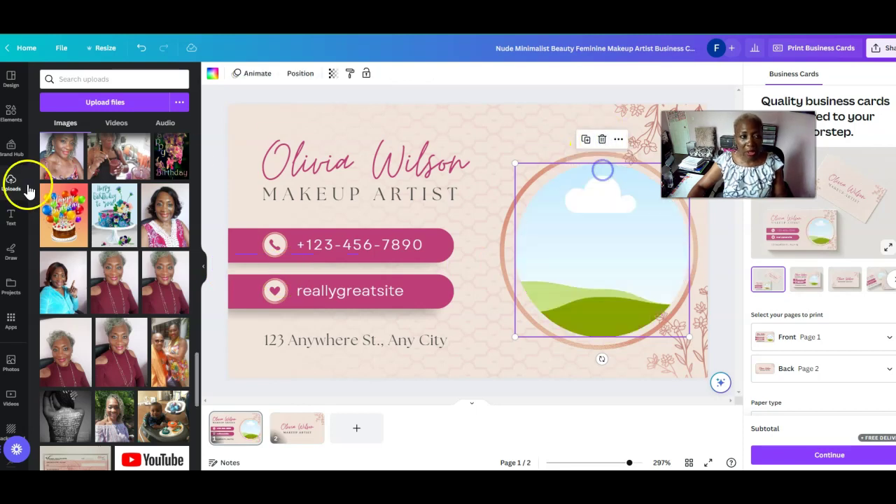
drag(62, 155, 397, 303)
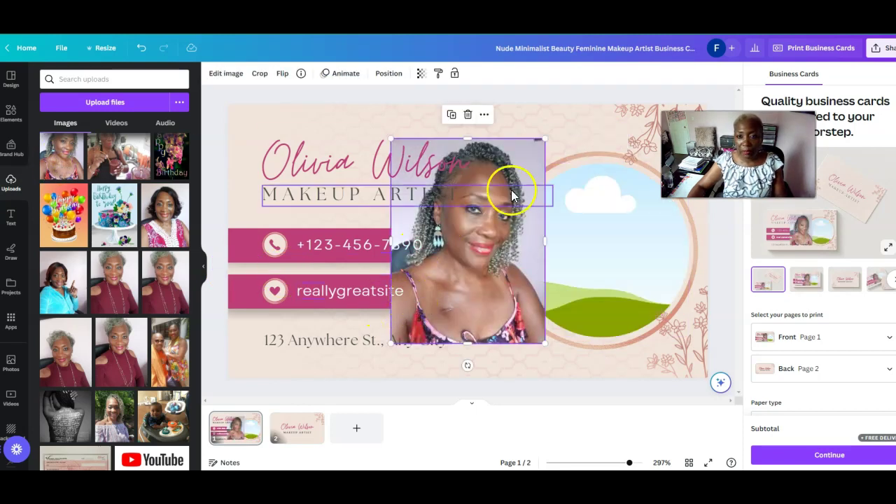
drag(545, 139, 495, 198)
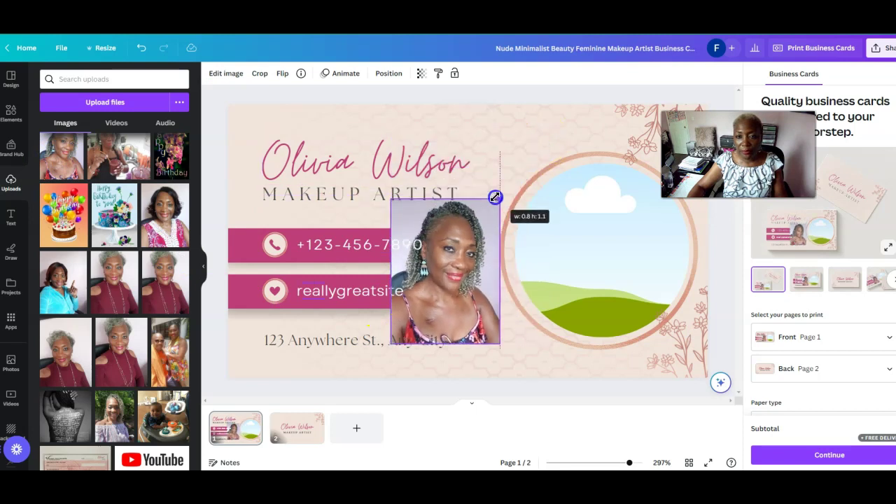
drag(430, 280, 558, 269)
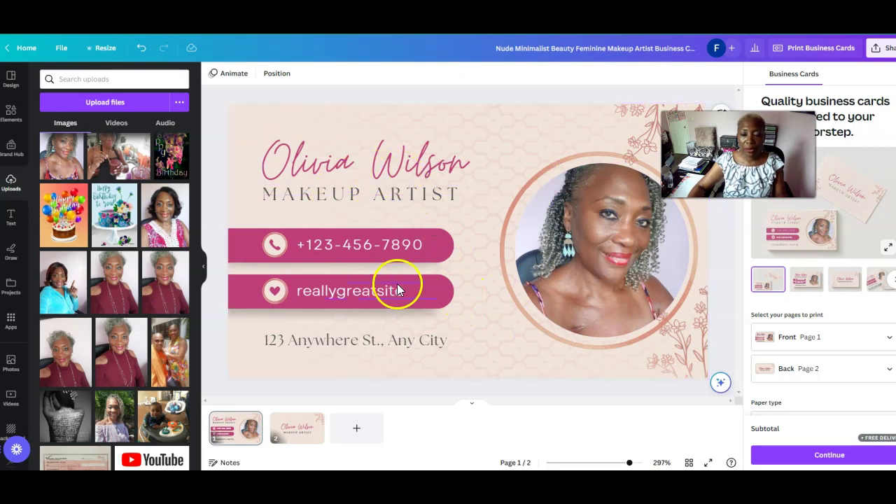
click(556, 268)
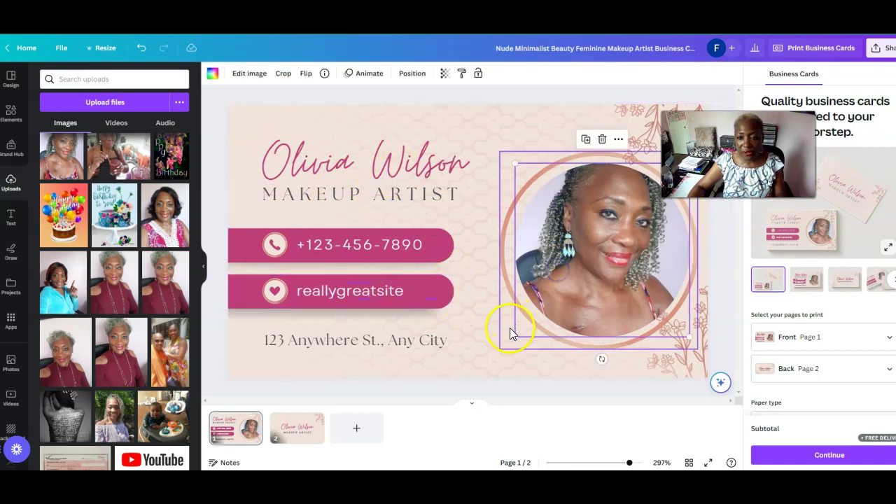
drag(515, 339, 508, 344)
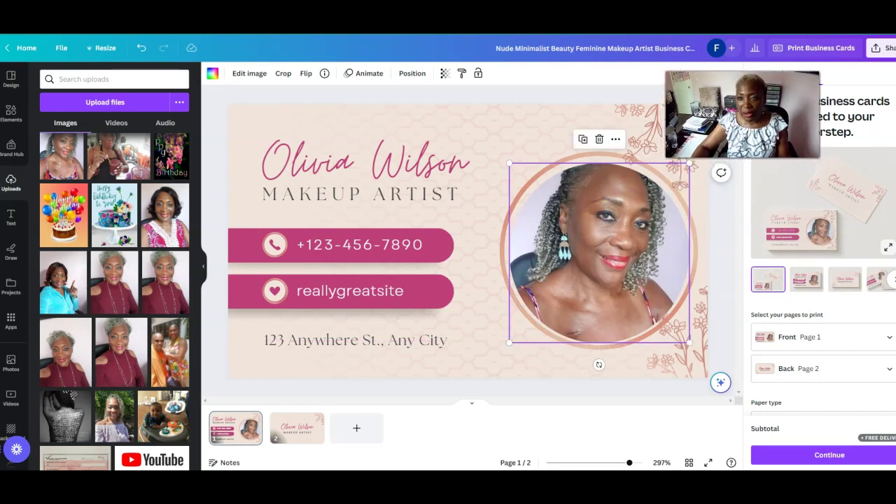
drag(689, 165, 693, 159)
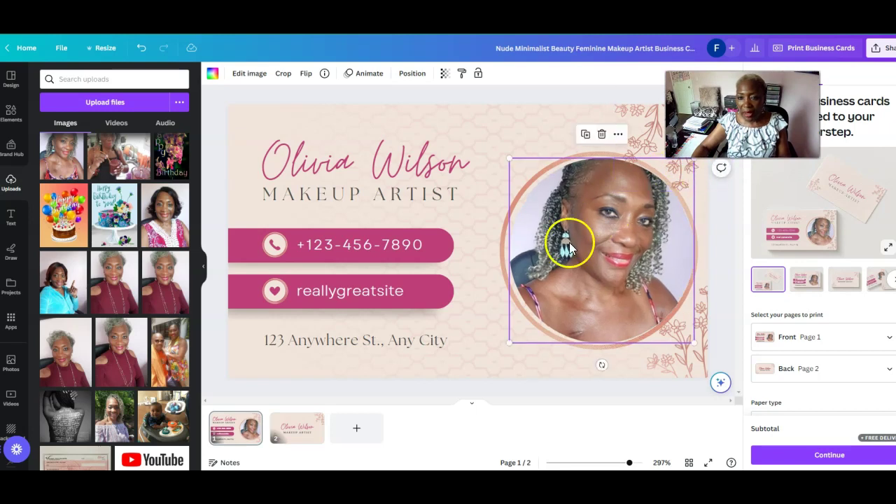
Replace the curly-haired portrait with the white fur-collar portrait inside the circular frame
click(601, 135)
click(598, 157)
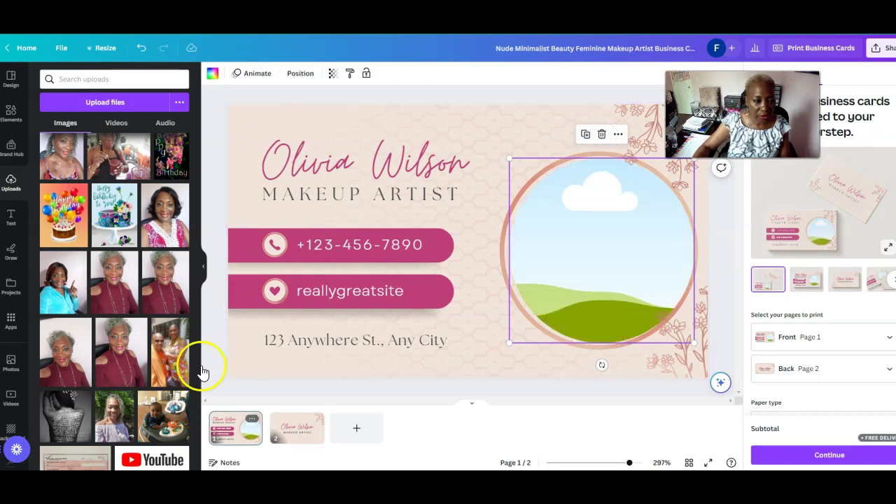
scroll(200, 378, down, 2)
drag(200, 378, 201, 418)
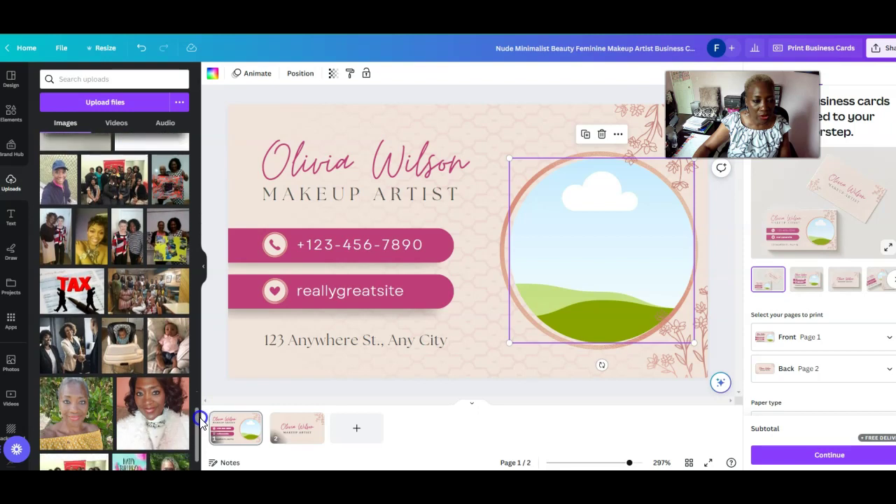
click(140, 407)
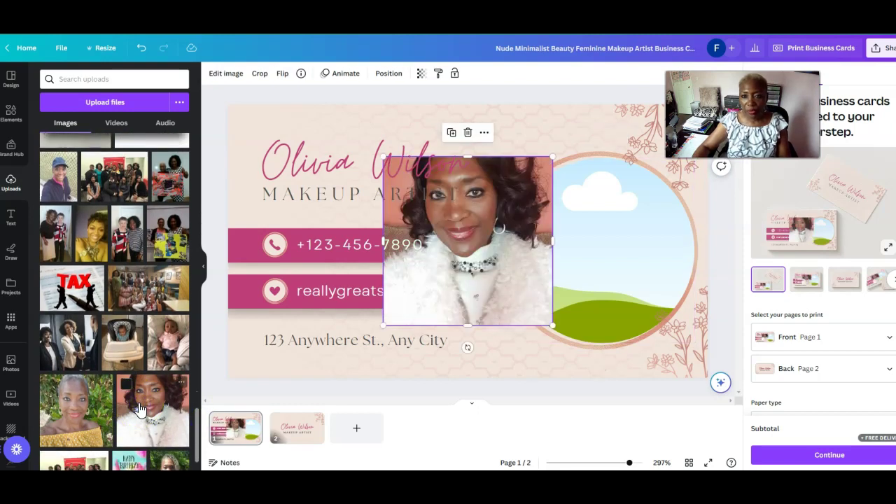
drag(464, 155, 468, 135)
drag(383, 325, 414, 290)
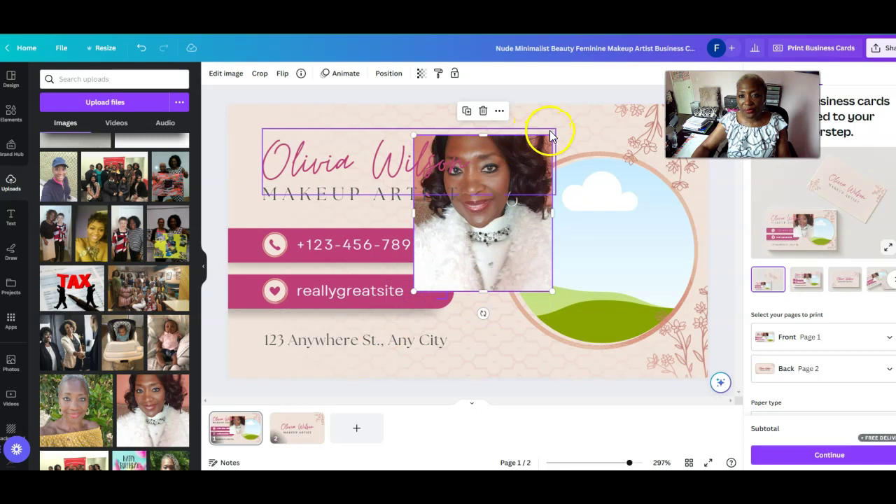
drag(552, 289, 546, 283)
drag(481, 253, 564, 301)
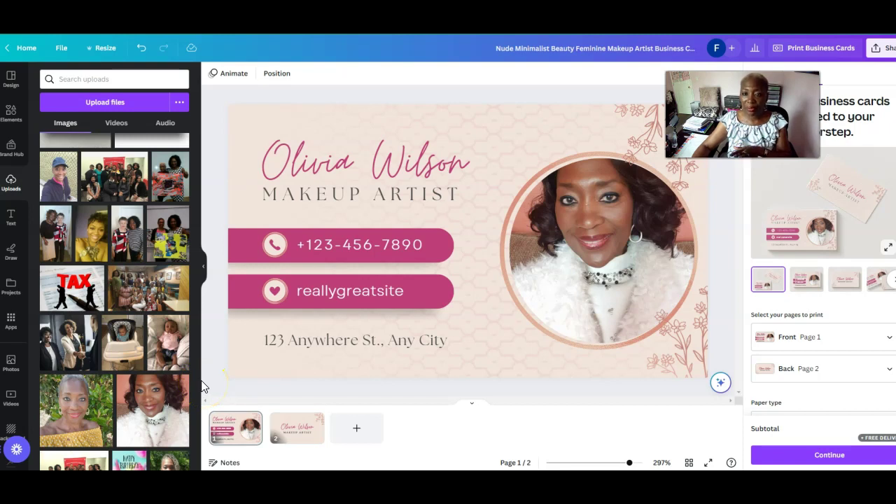
Replace the placeholder script name with the artist's own full name
double_click(314, 156)
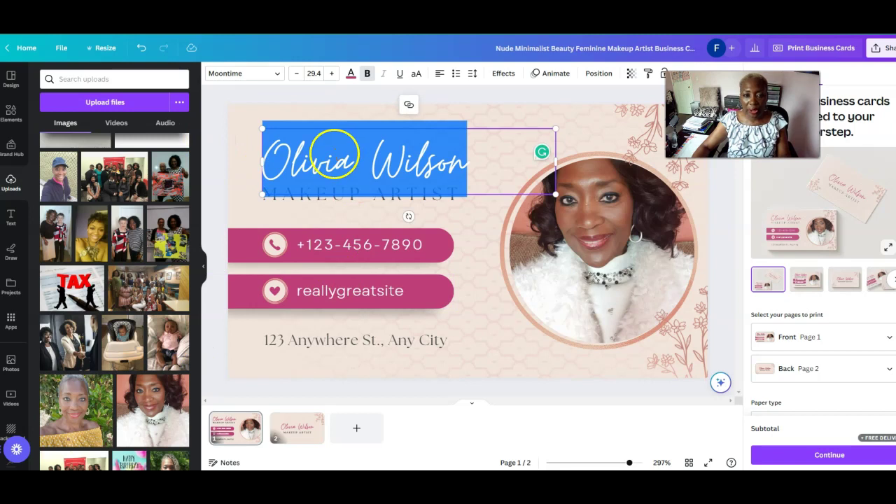
key(BackSpace)
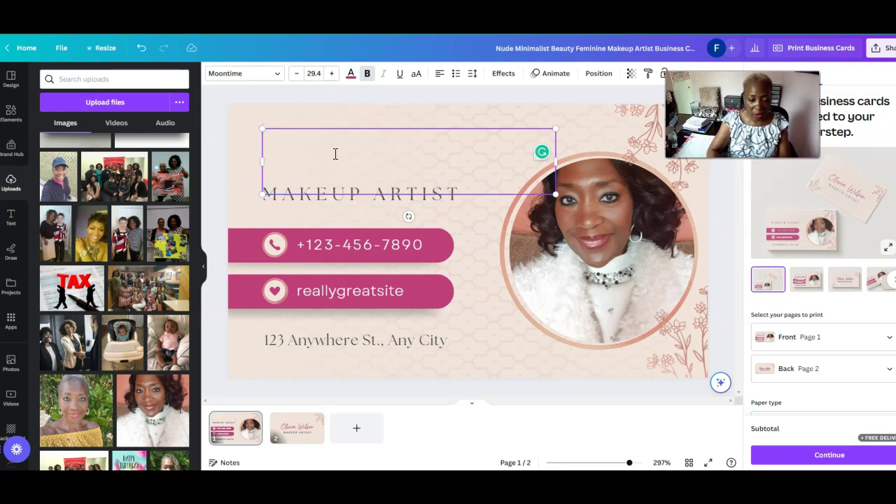
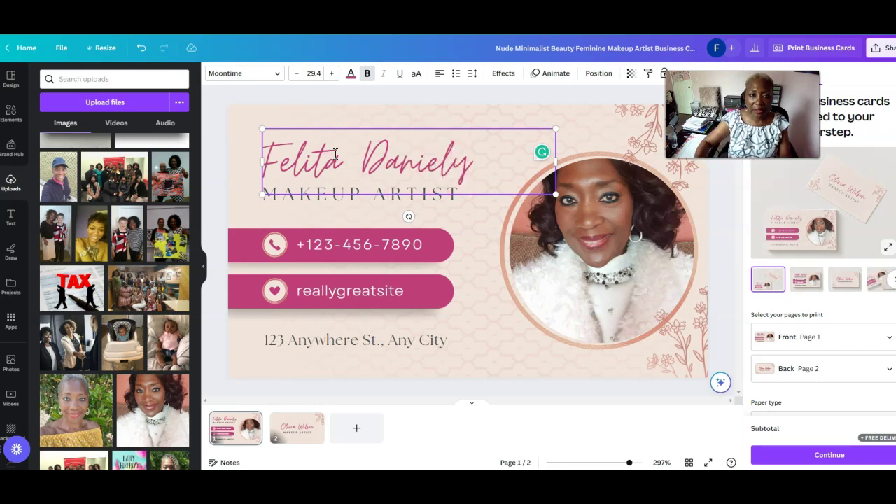
Change the MAKEUP ARTIST title to BEAUTY INFLUENCER
click(316, 201)
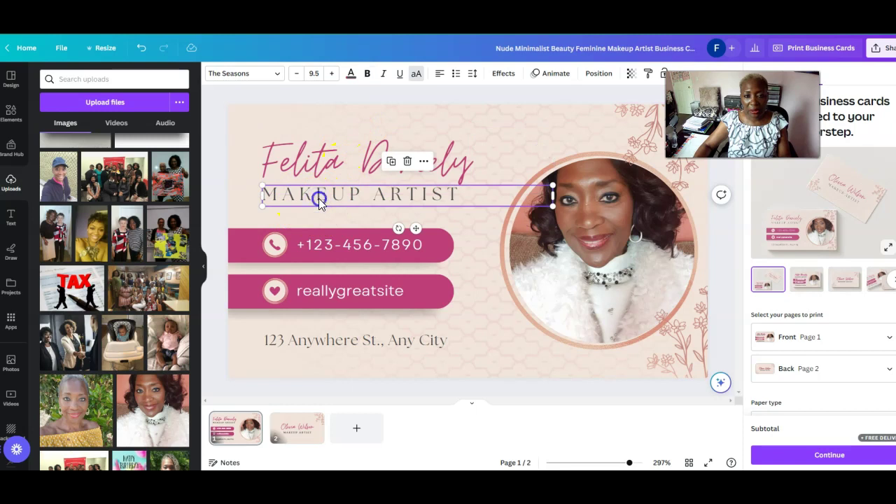
double_click(319, 198)
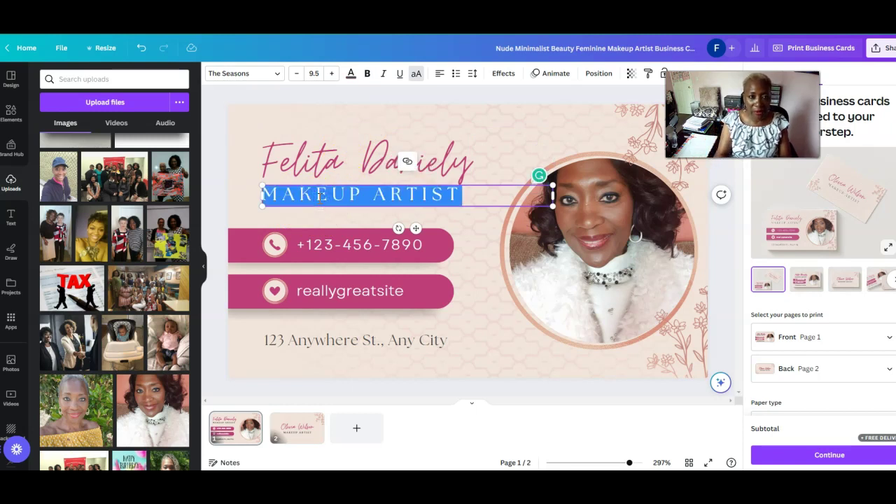
text(BEAUTY INFLUENCER)
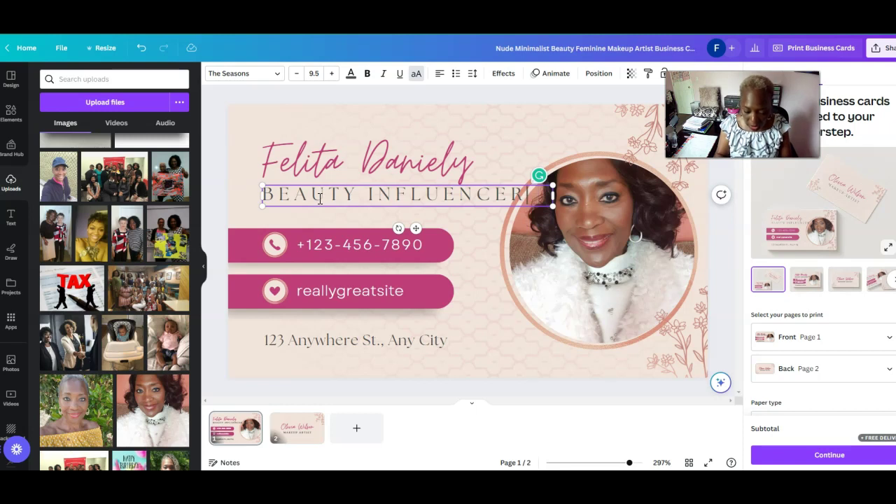
Replace the sample phone number with the artist's own phone number
click(328, 241)
double_click(326, 246)
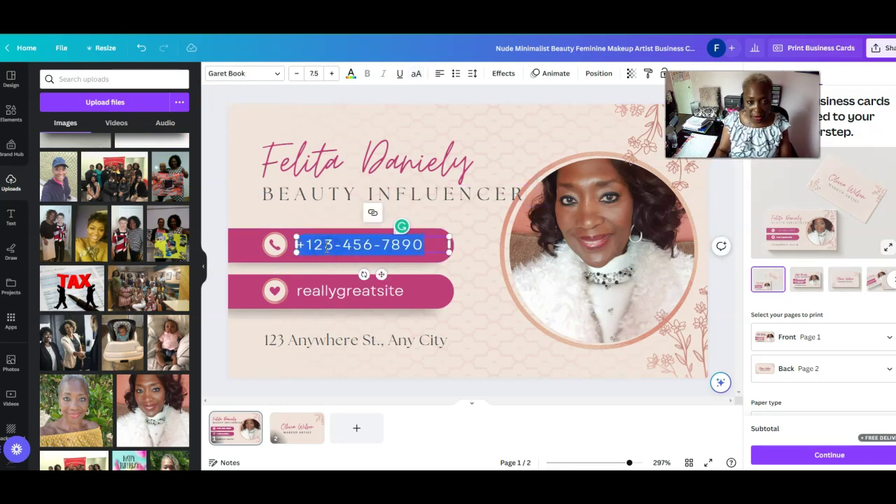
key(Right)
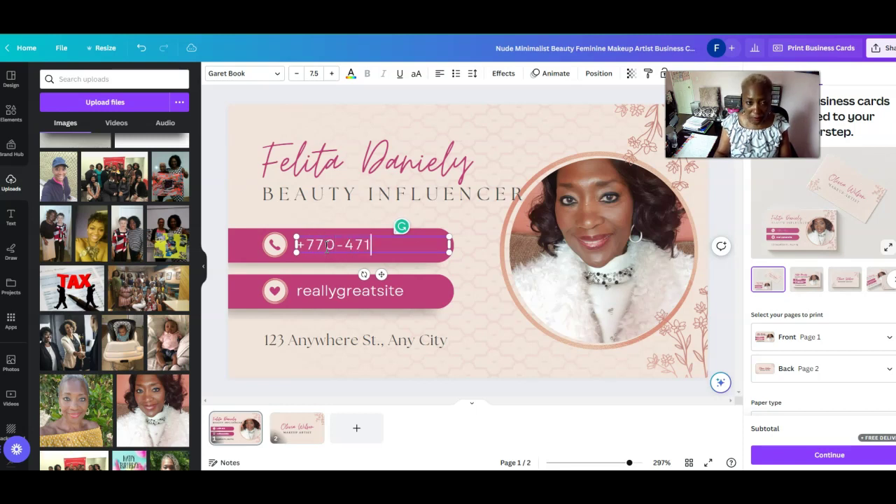
text(92)
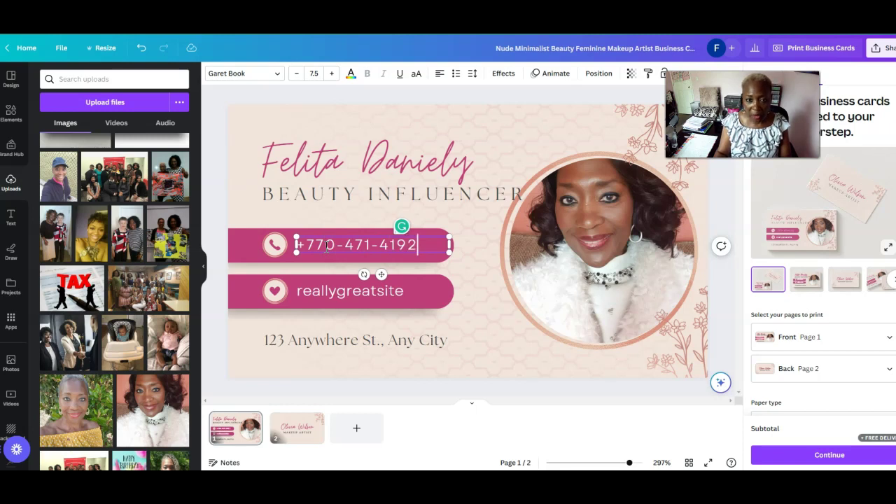
Replace the sample website with the artist's Linktree URL and widen its text box
click(338, 292)
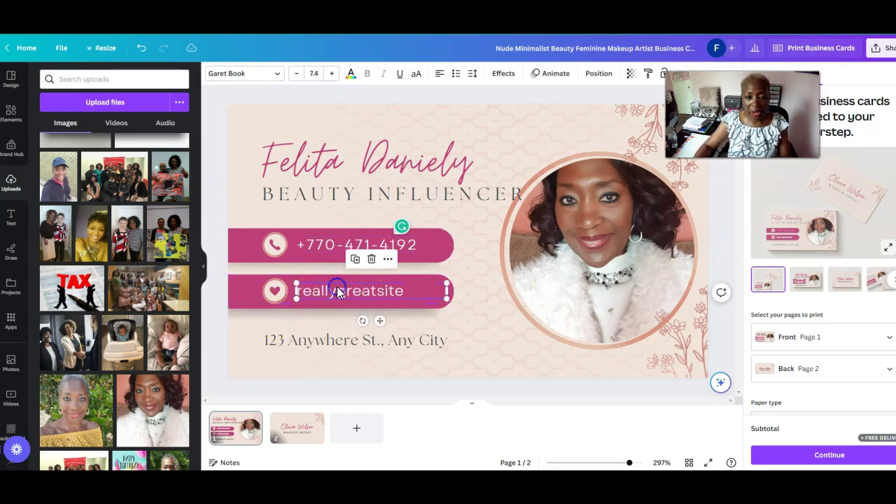
double_click(364, 305)
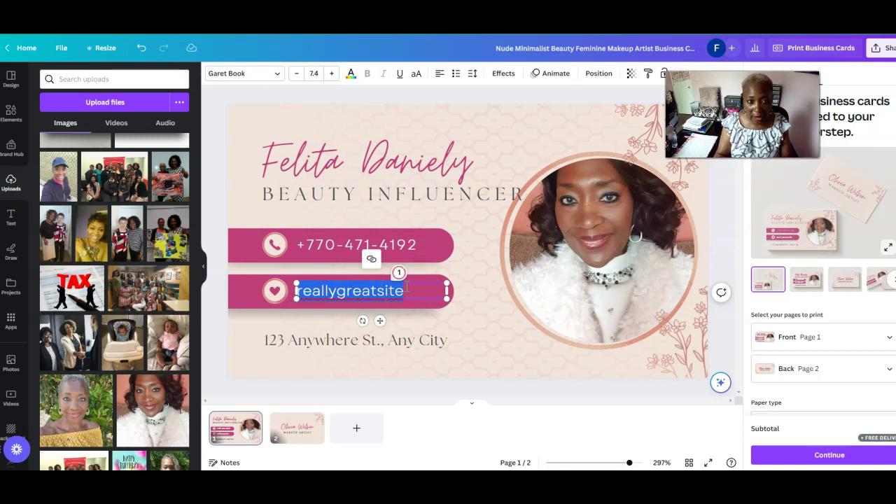
key(BackSpace)
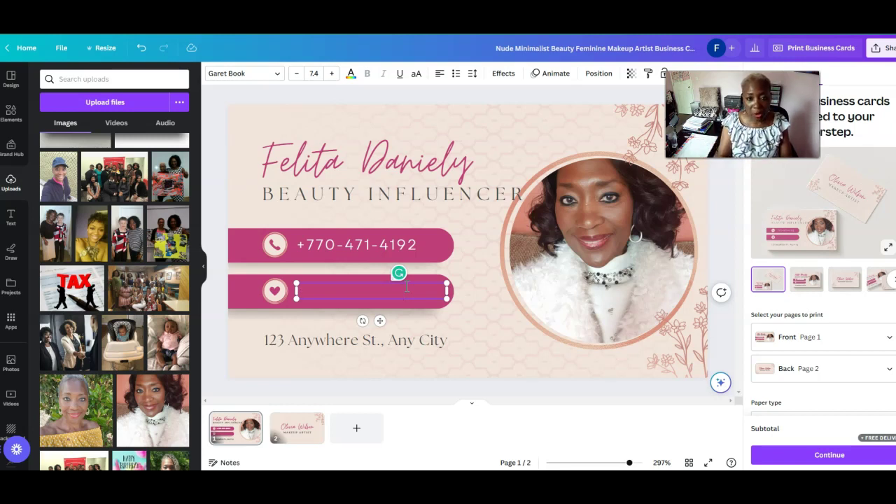
text(www.link)
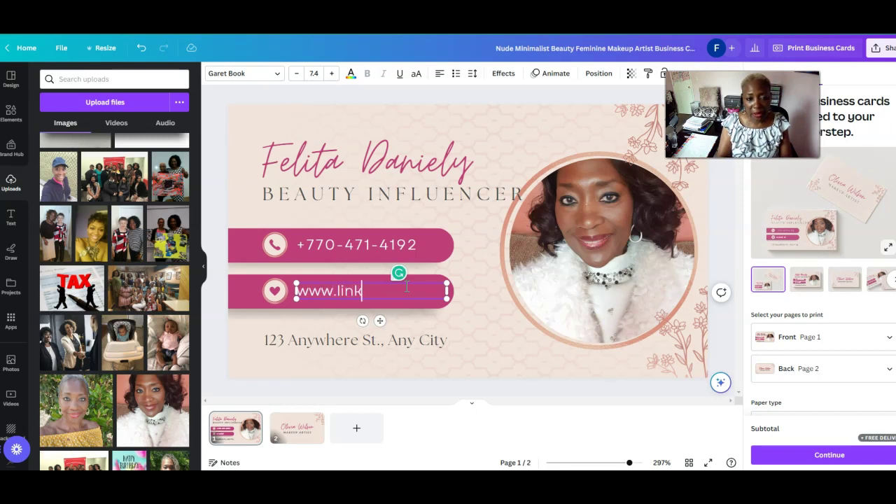
text(tr.ee/beauty)
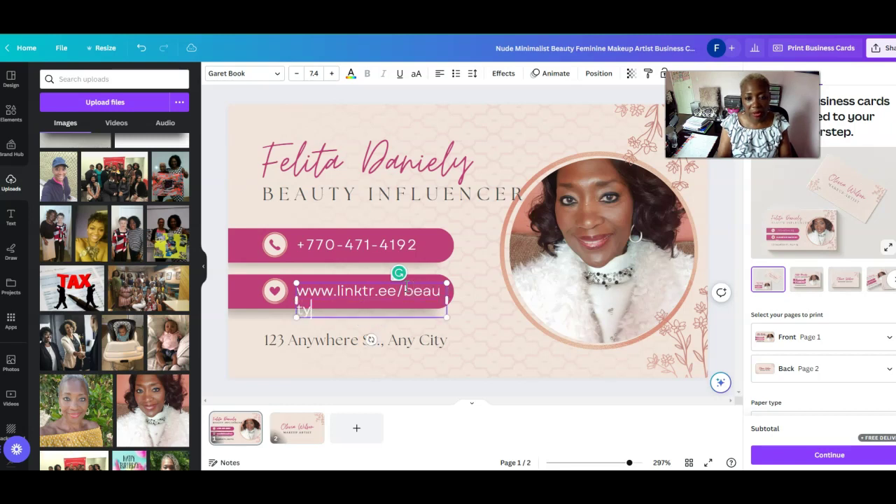
text(andbosslife)
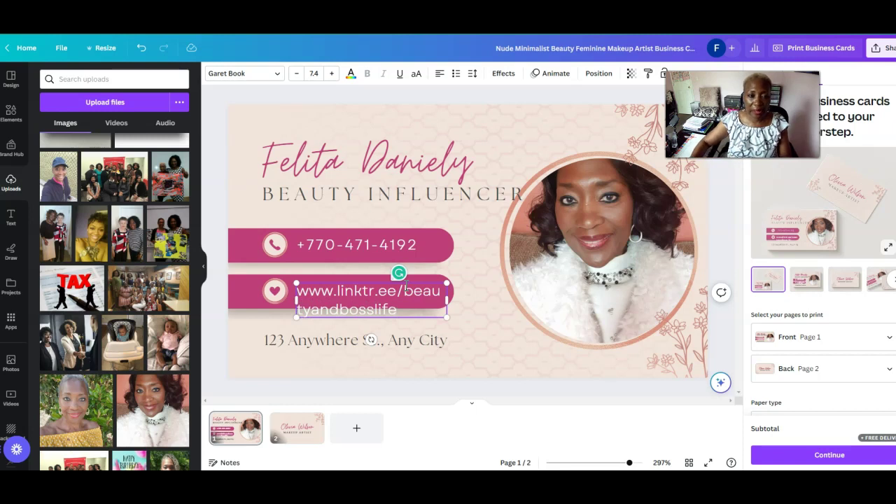
click(398, 285)
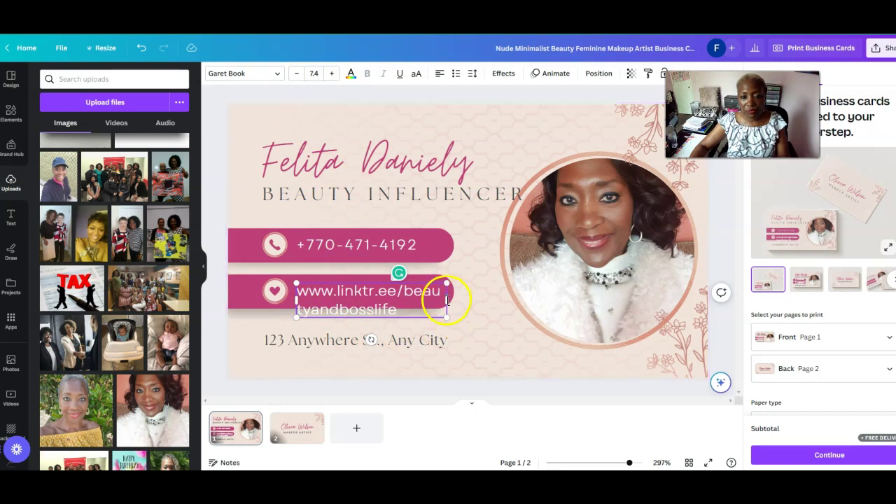
drag(446, 299, 476, 298)
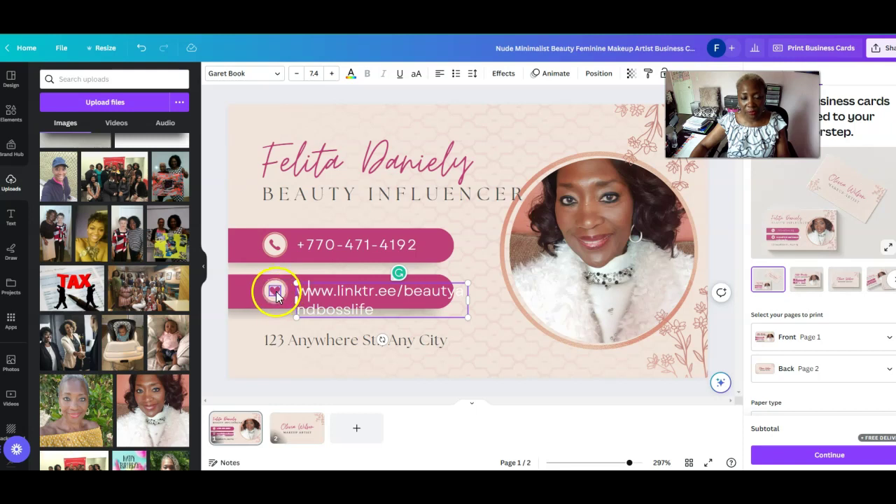
Rearrange the heart icon and move the plain circle to the left end of the link bar
click(275, 293)
mouse_move(256, 289)
mouse_down()
mouse_move(280, 292)
mouse_move(260, 292)
mouse_up()
click(259, 297)
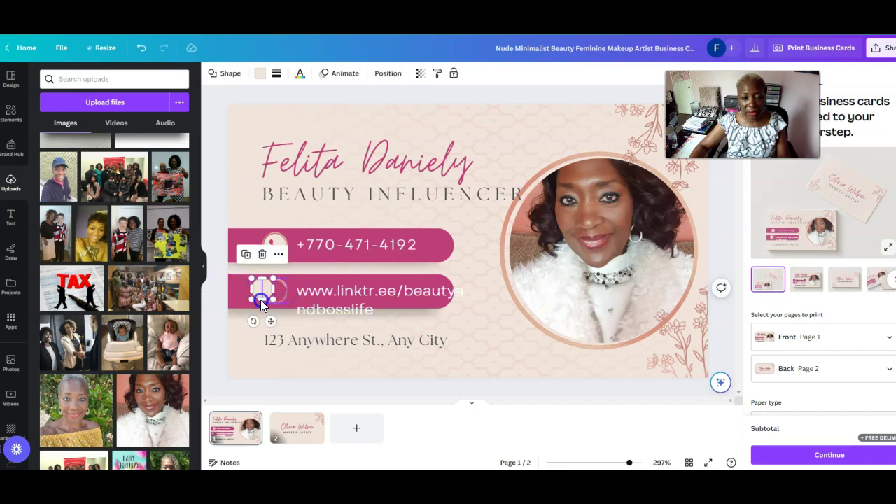
click(260, 300)
drag(283, 293, 250, 295)
click(256, 294)
click(246, 293)
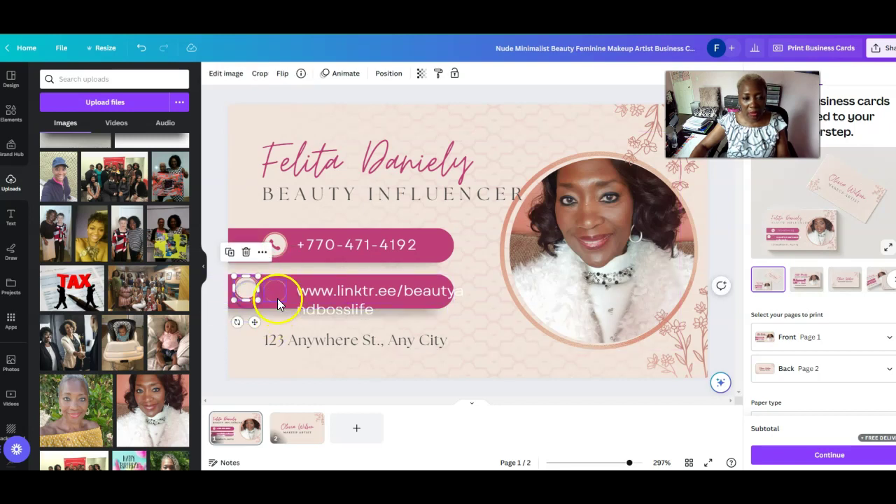
click(277, 295)
drag(280, 293, 250, 292)
Widen the link text box, shrink its font to 5.4, and centre it on the pink bar
click(281, 292)
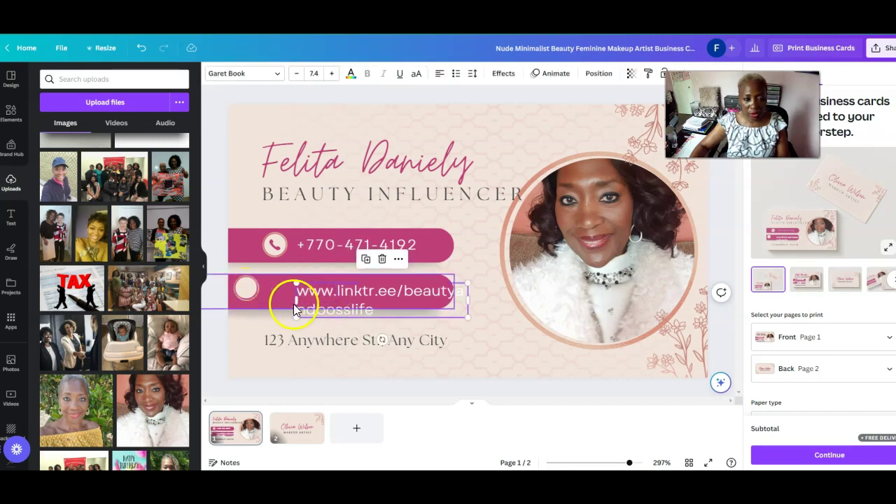
drag(297, 300, 260, 286)
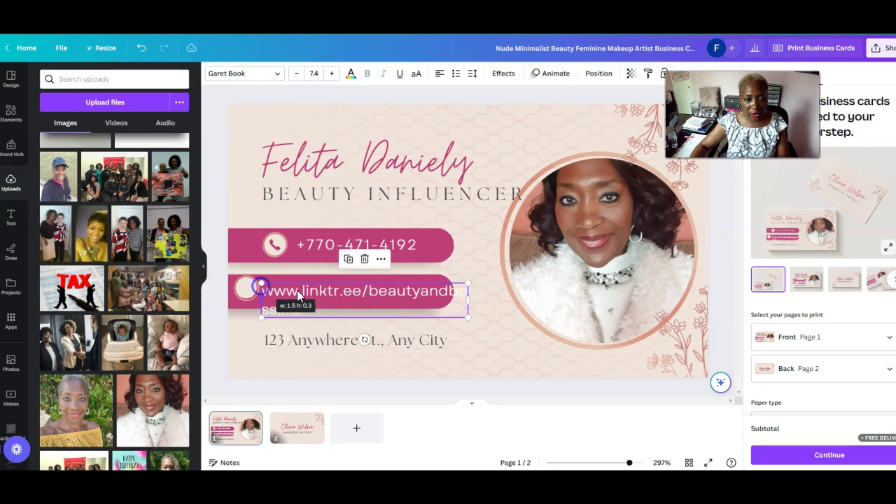
mouse_move(325, 291)
mouse_down()
mouse_move(327, 280)
mouse_move(316, 283)
mouse_move(323, 281)
mouse_up()
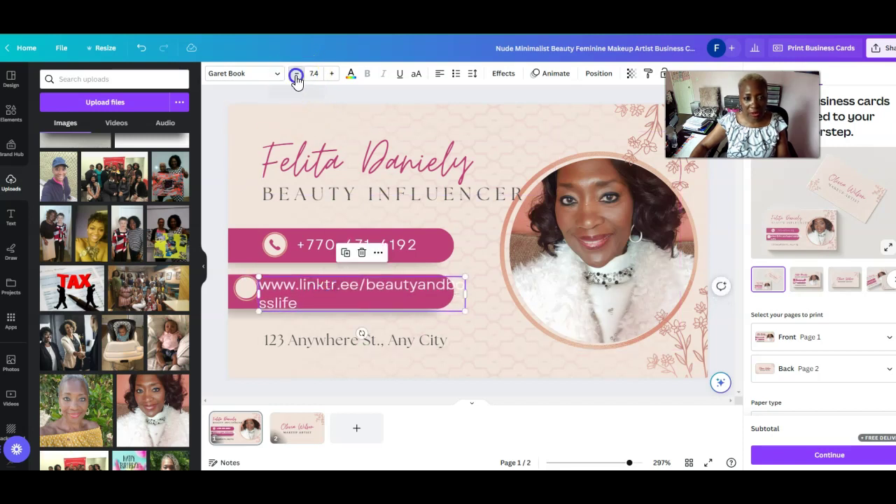
click(296, 73)
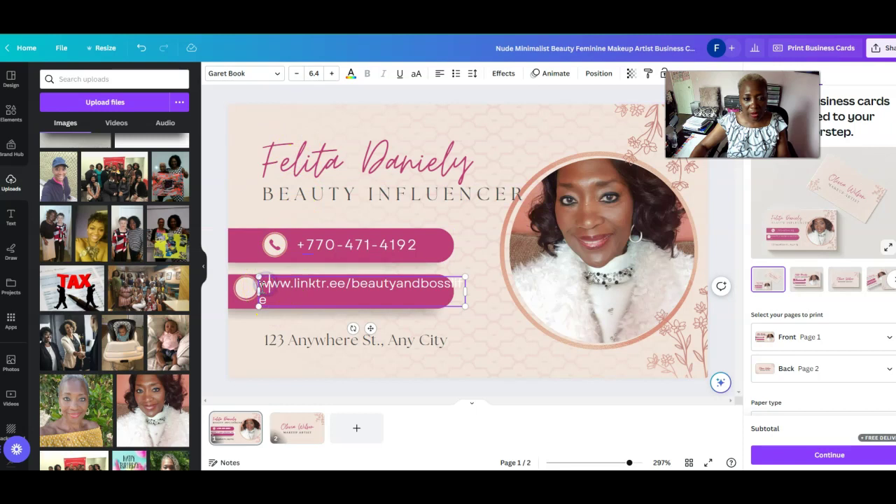
double_click(266, 285)
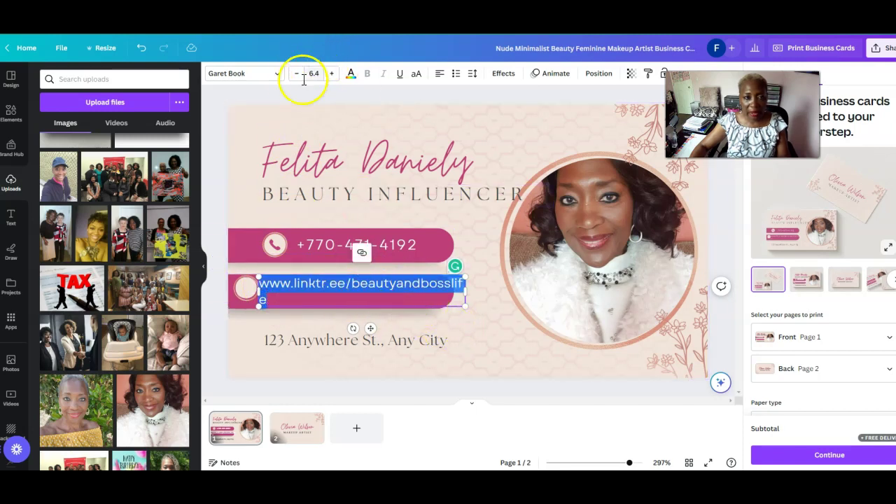
click(297, 75)
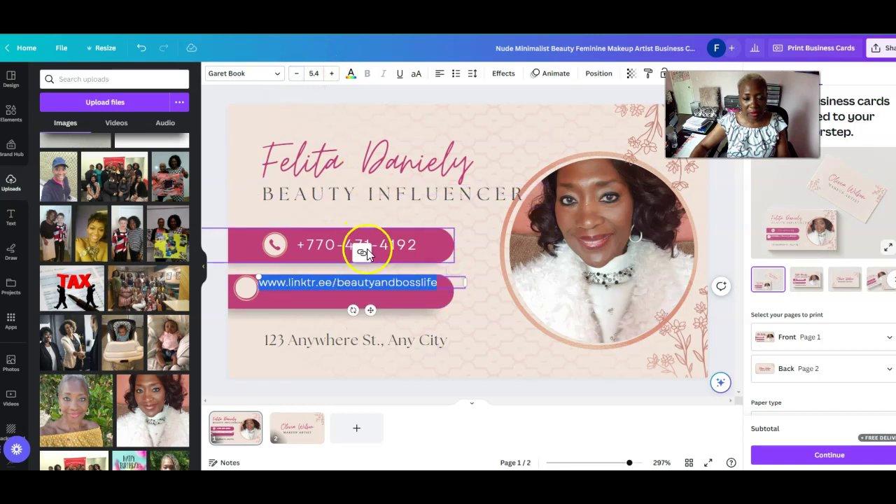
drag(331, 274, 334, 279)
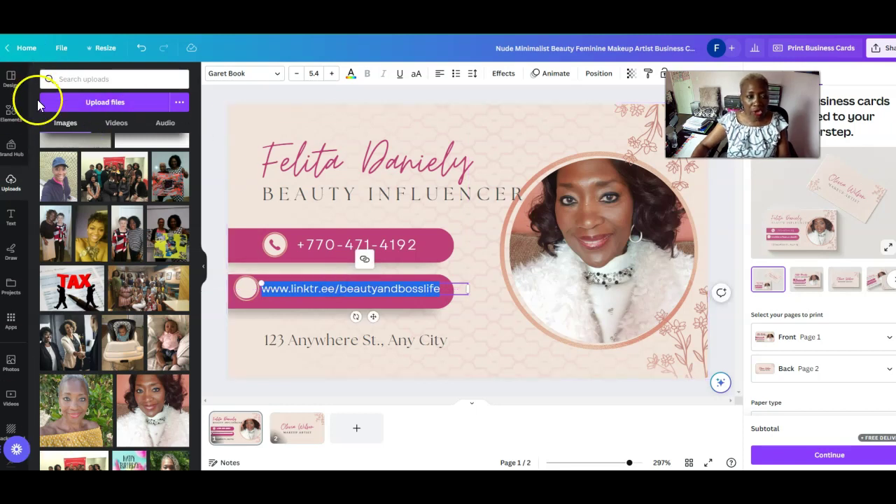
scroll(28, 158, down, 1)
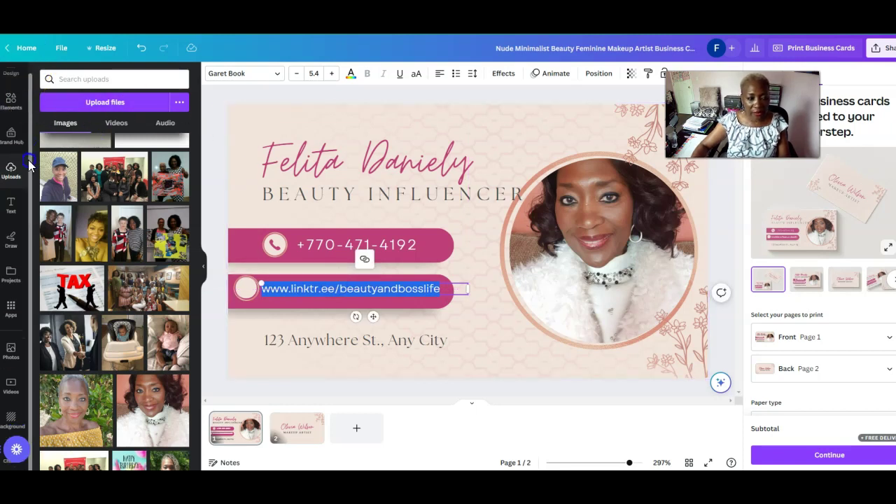
scroll(25, 116, up, 1)
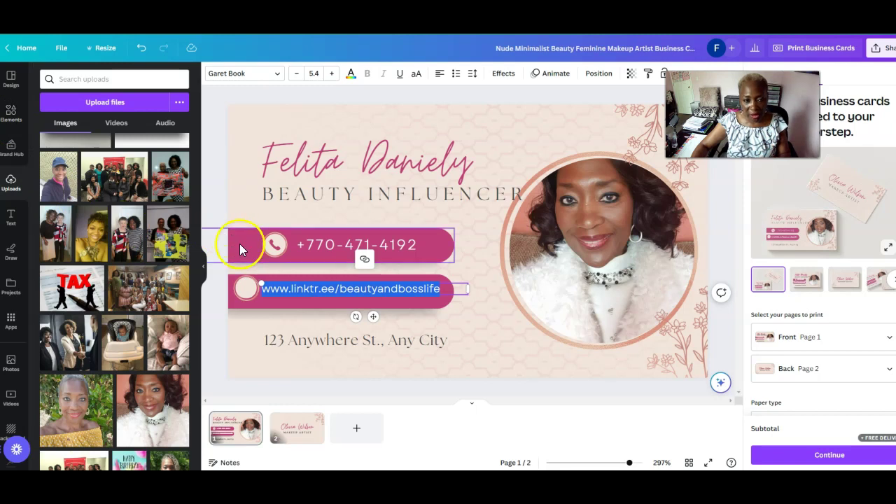
Fit the phone icon inside the circle at the left end of the phone bar
click(271, 247)
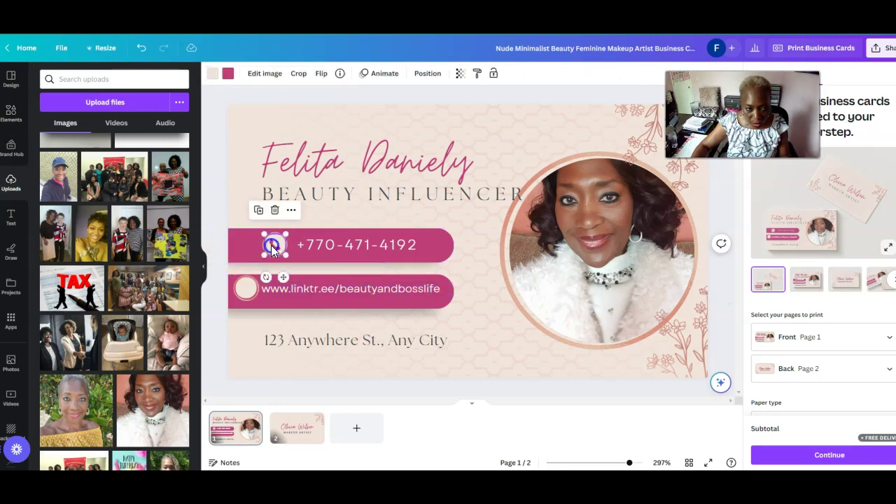
click(245, 291)
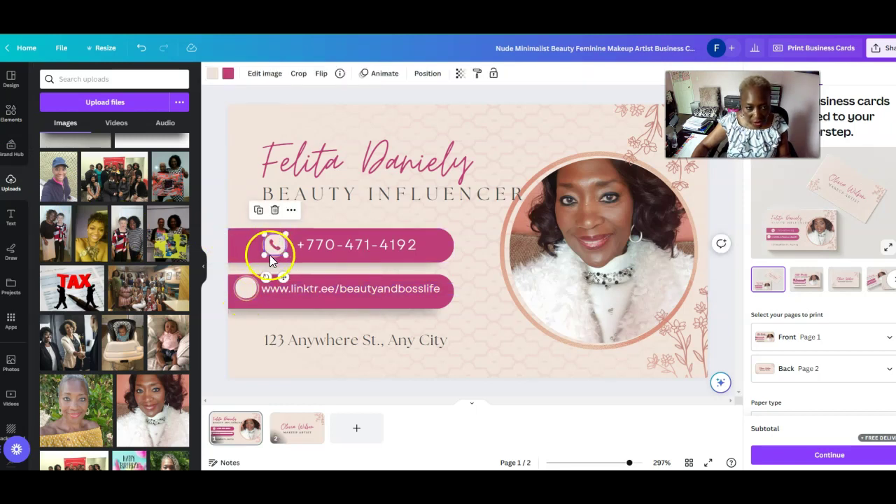
drag(277, 245, 247, 244)
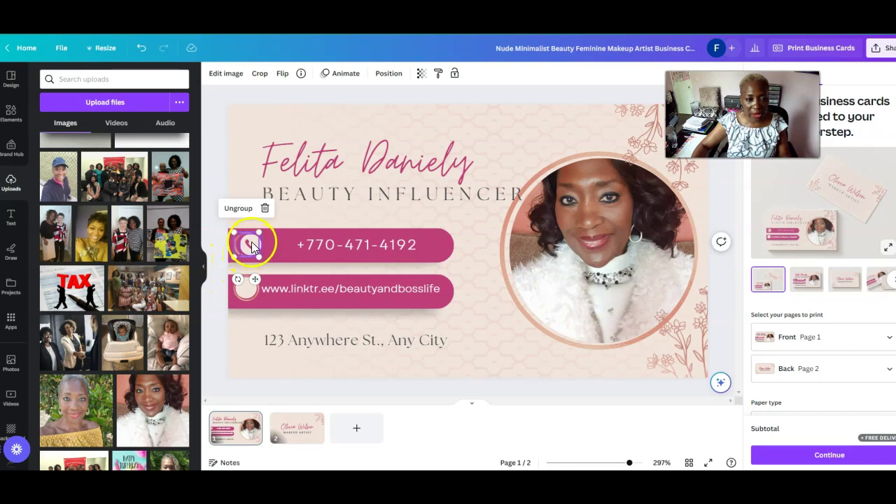
key(Delete)
drag(253, 242, 255, 242)
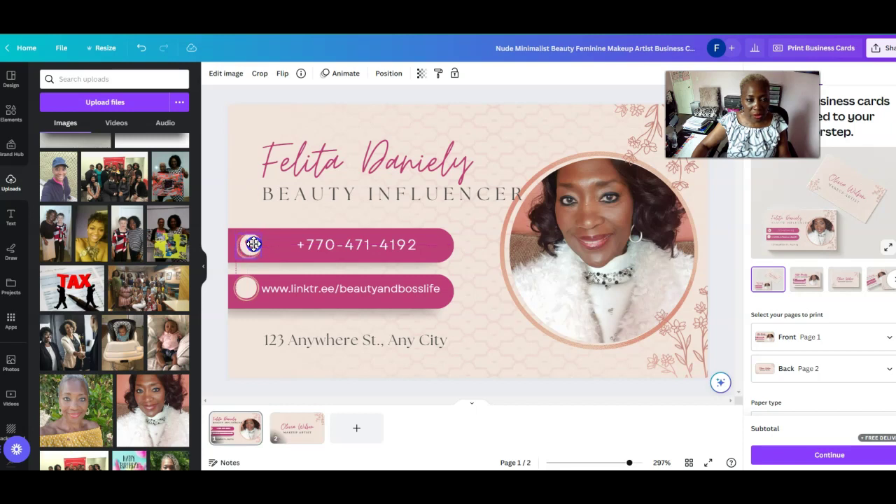
drag(253, 242, 249, 244)
click(280, 243)
click(253, 248)
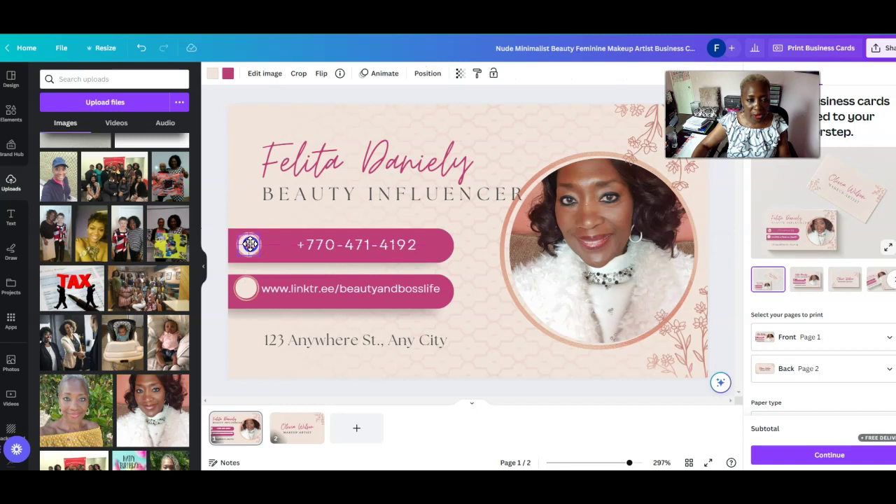
drag(249, 244, 250, 244)
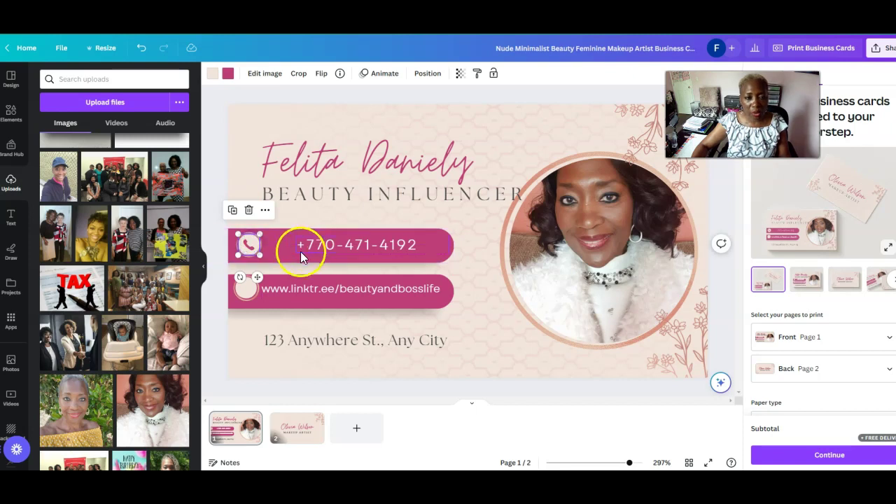
Move the phone number left so it sits beside the icon
drag(361, 244, 328, 244)
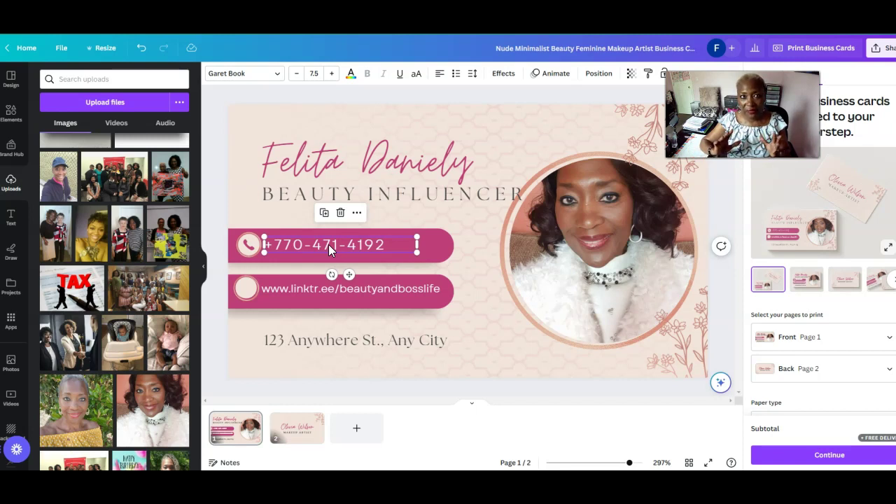
click(328, 244)
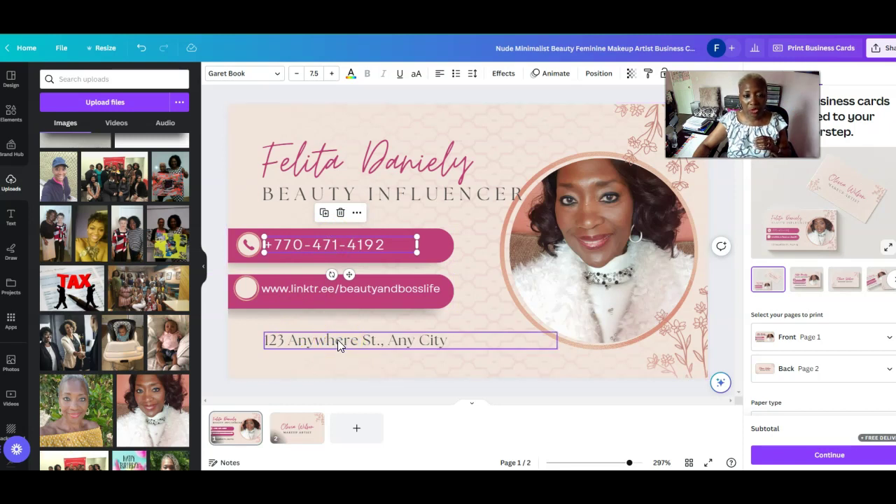
click(337, 337)
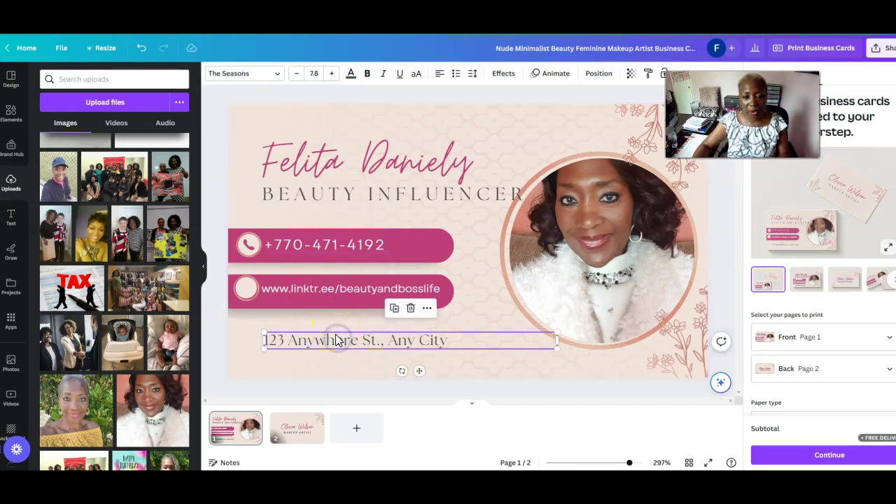
Delete the 123 Anywhere St., Any City address text box from the card
click(336, 338)
click(308, 326)
click(381, 338)
drag(381, 339, 363, 331)
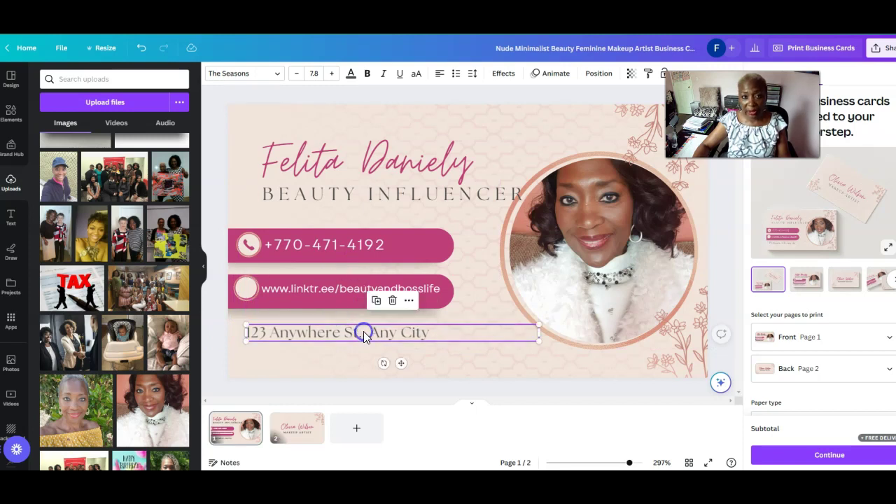
click(393, 301)
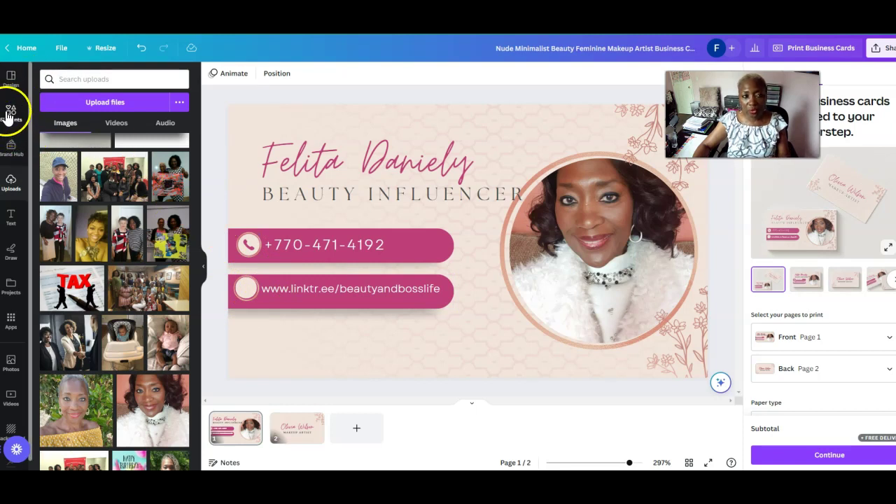
Search Elements for 'website icon' and add a black globe graphic to the card
click(9, 114)
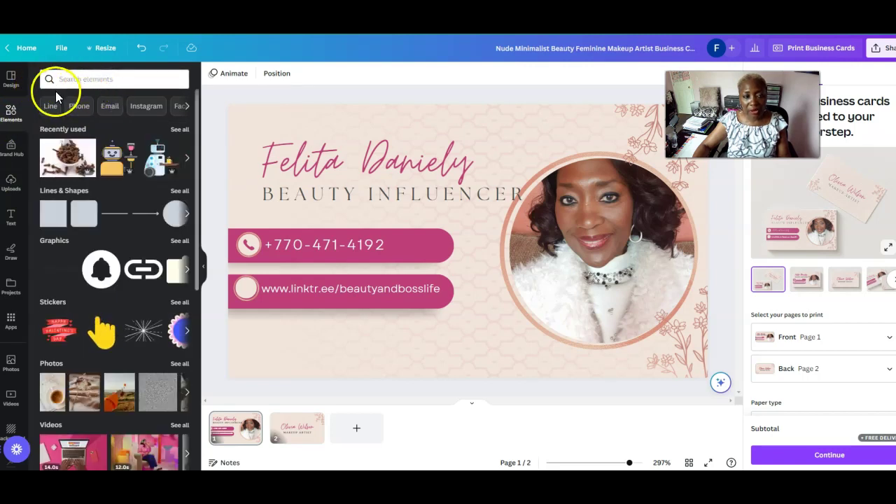
click(89, 79)
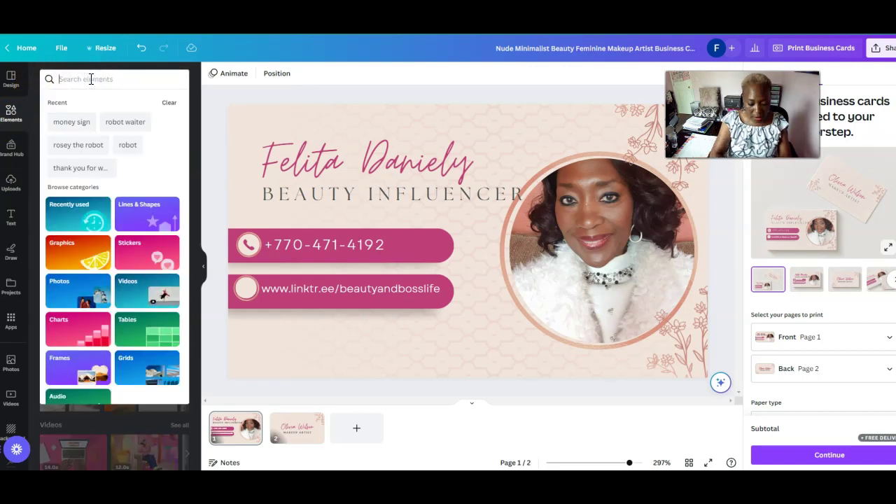
text(web)
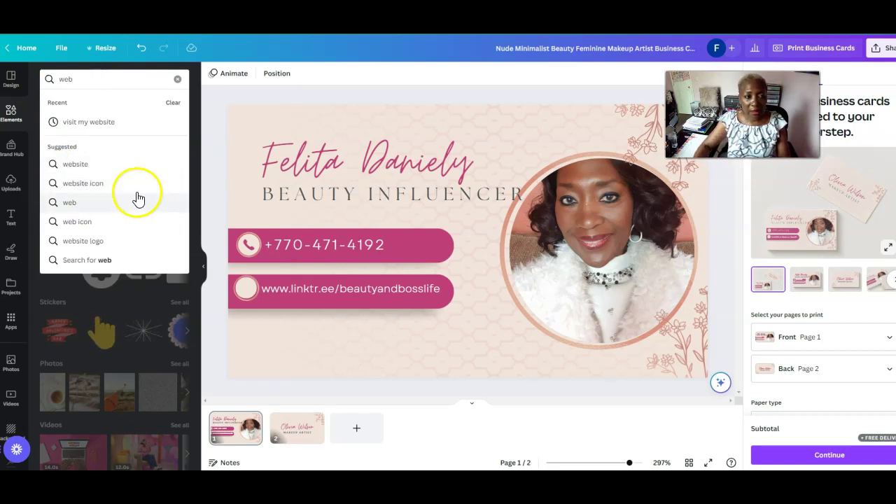
click(89, 183)
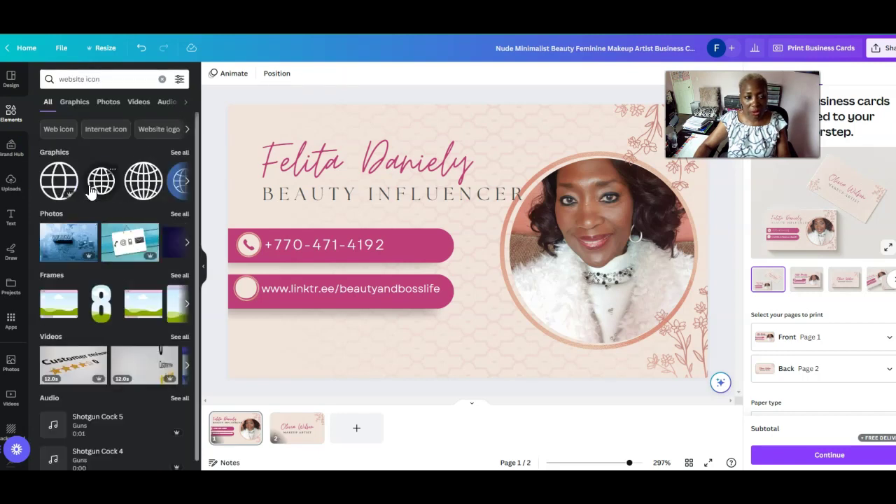
click(56, 186)
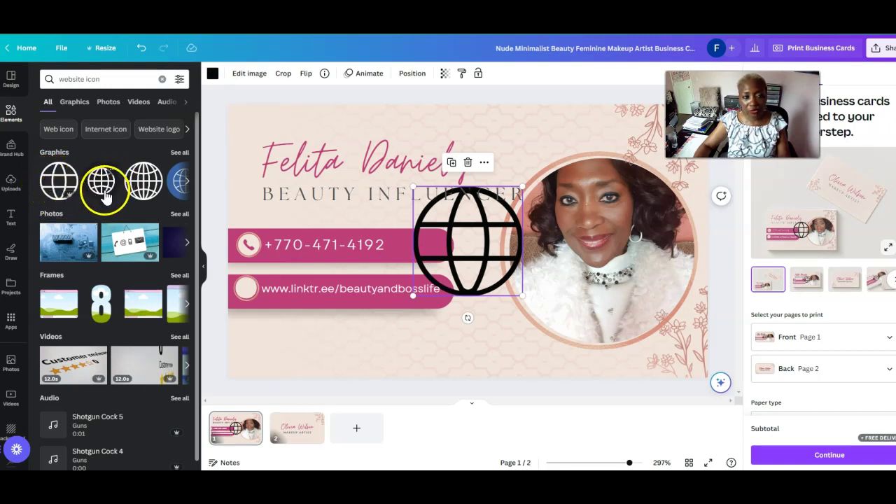
Replace the outline globe with a solid black globe and shrink it
click(467, 161)
click(102, 180)
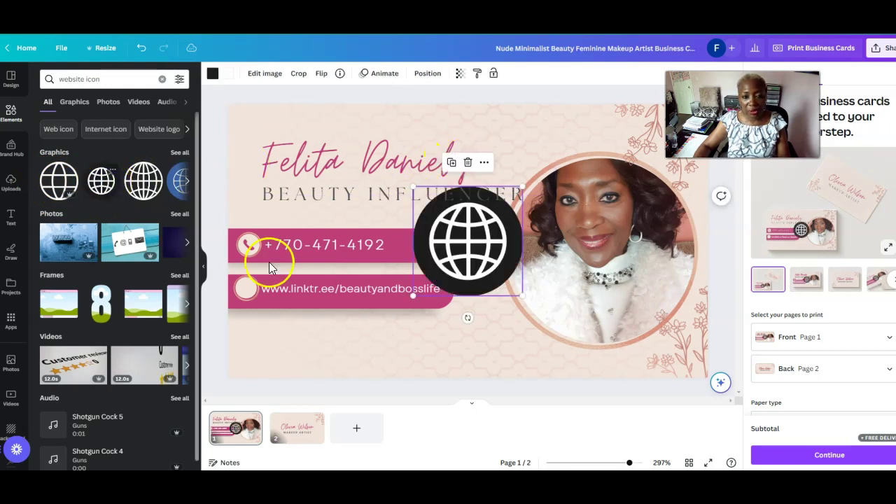
drag(521, 187, 476, 231)
drag(445, 260, 298, 310)
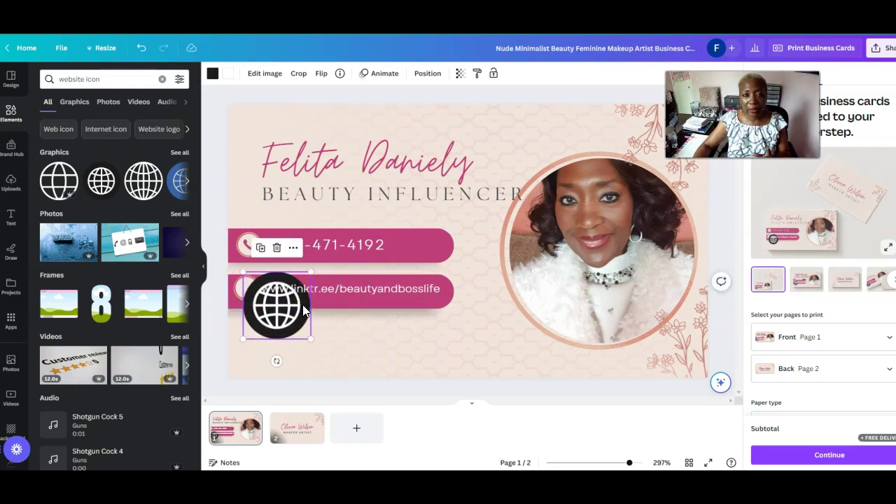
drag(310, 313, 370, 320)
Position the globe just below the left end of the website bar
click(369, 311)
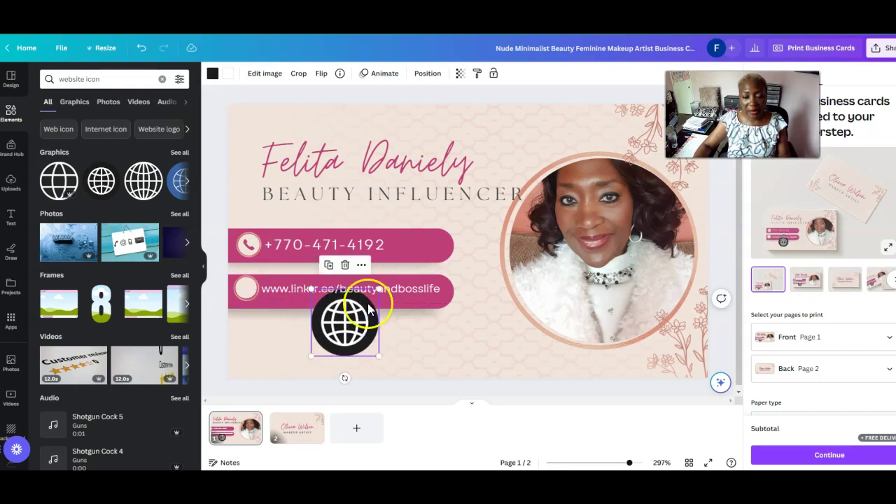
click(362, 269)
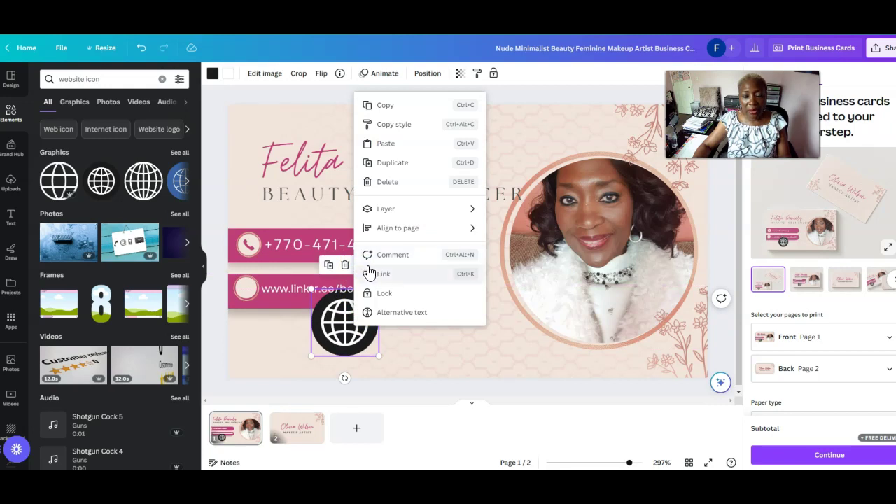
click(385, 168)
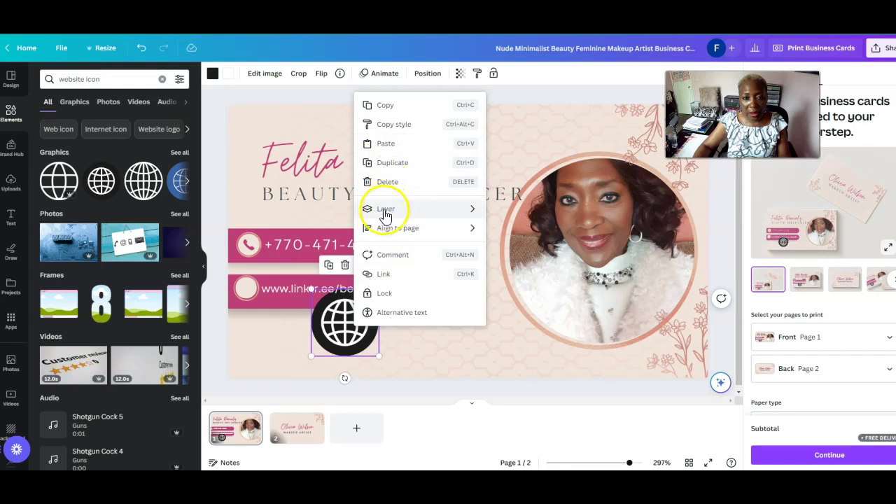
mouse_move(385, 228)
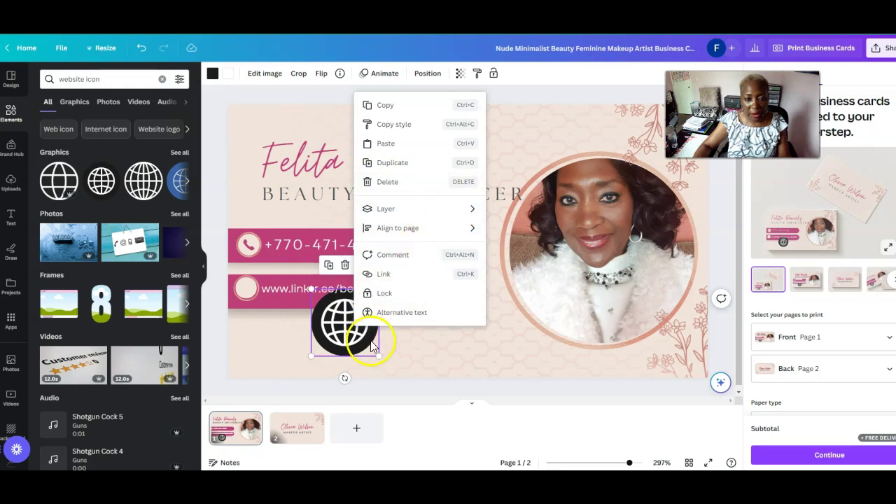
drag(371, 341, 317, 344)
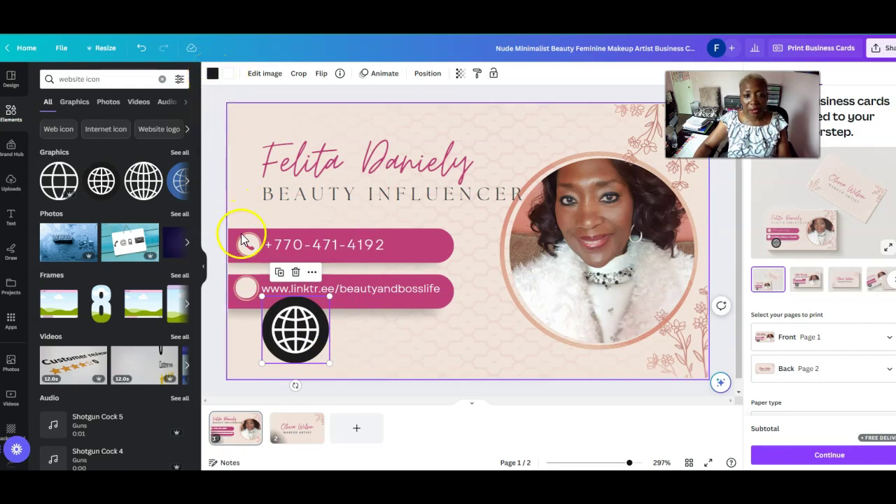
drag(297, 306, 308, 304)
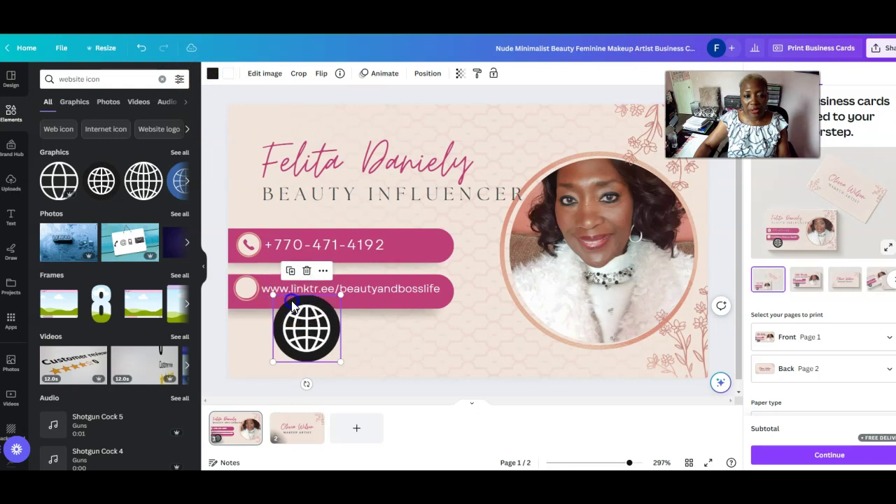
Recolour the globe with pink lines and a white circle
click(214, 78)
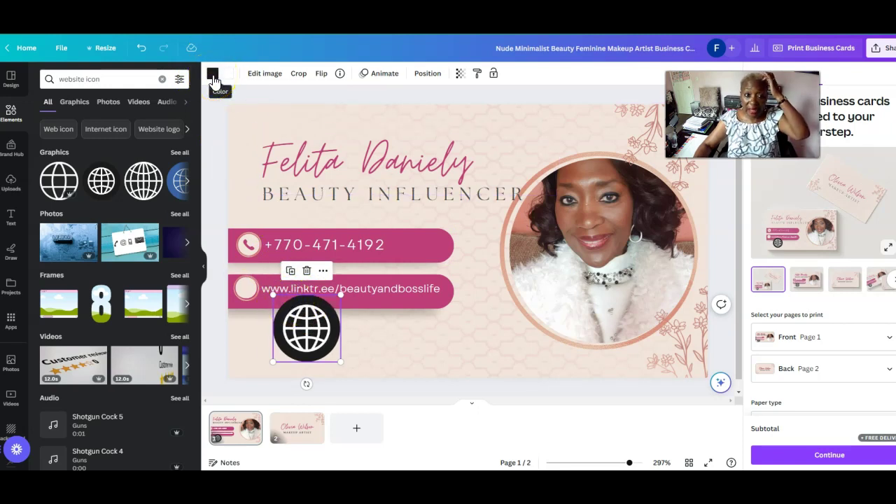
click(301, 327)
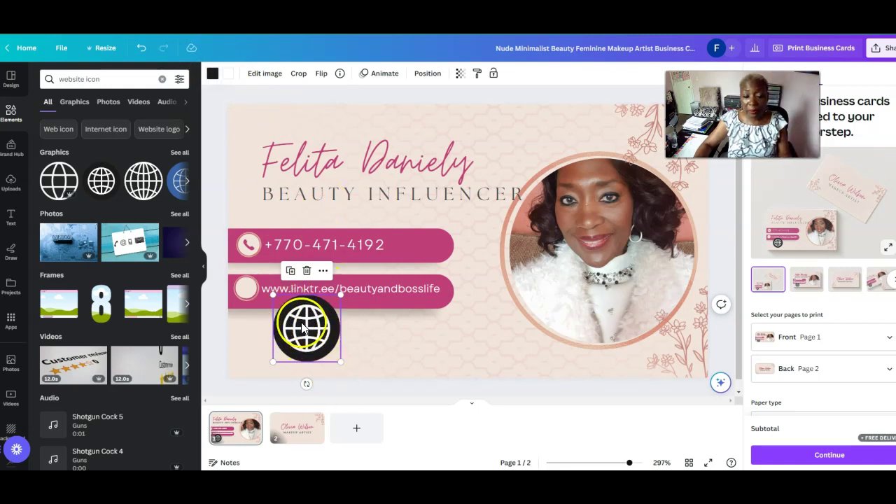
click(301, 326)
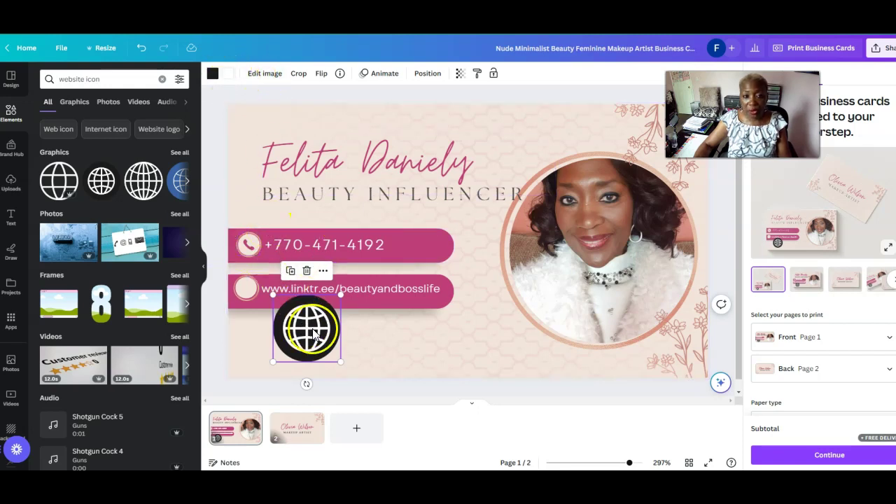
click(228, 74)
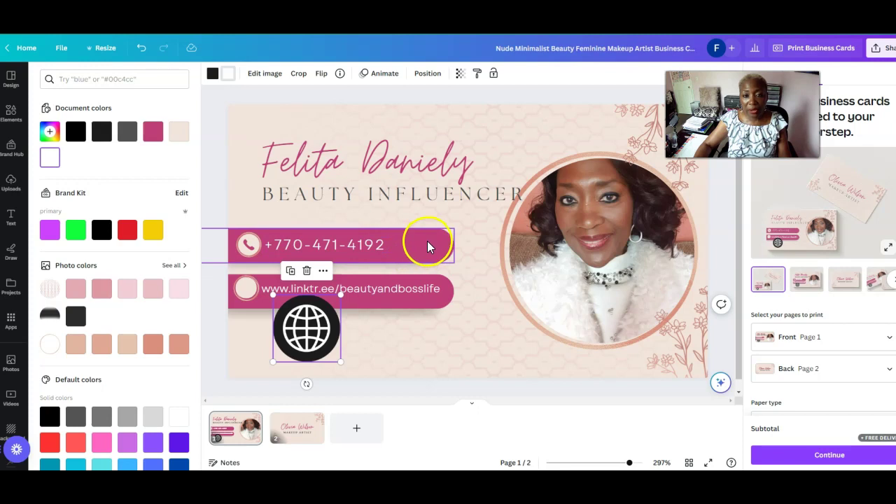
click(154, 133)
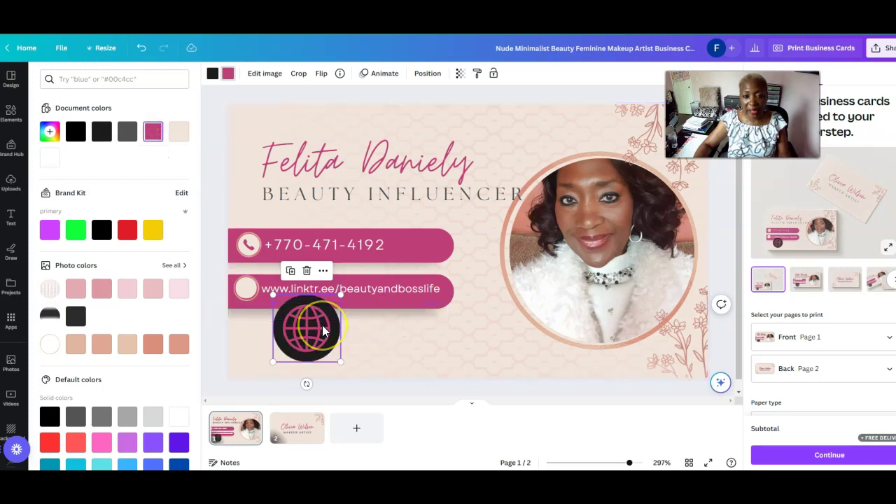
click(213, 74)
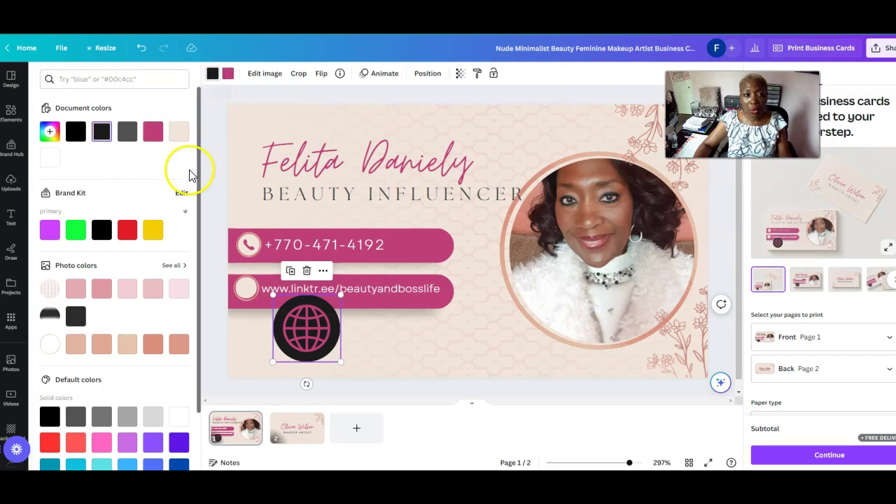
click(50, 158)
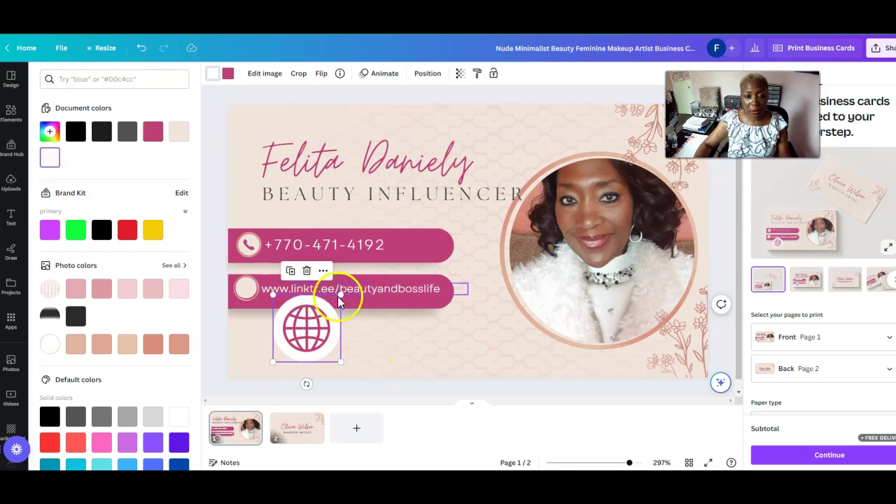
Shrink the globe and fit it into the website bar's left-end circle
drag(340, 295, 248, 292)
click(260, 277)
click(321, 343)
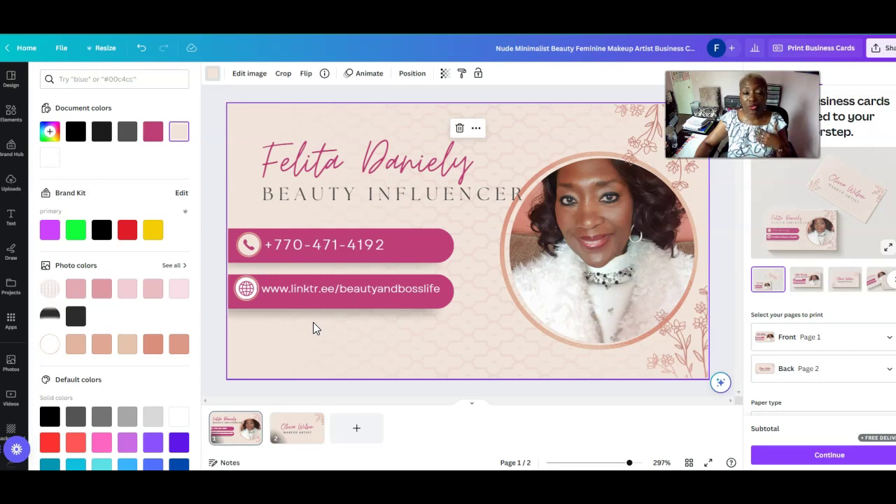
Search the Elements library for 'social media icons'
click(568, 348)
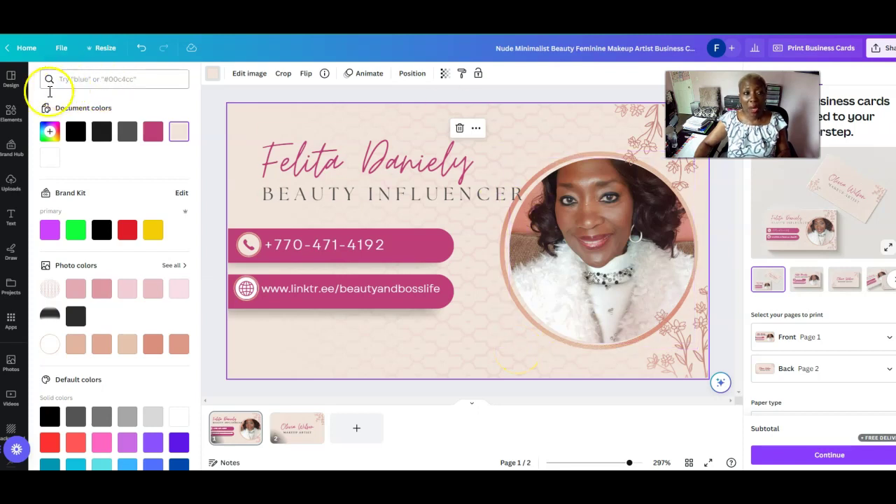
click(9, 115)
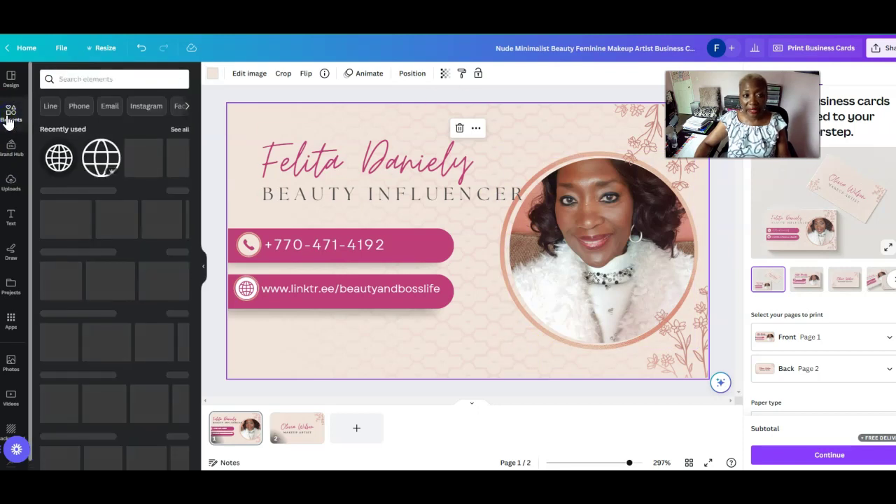
click(85, 81)
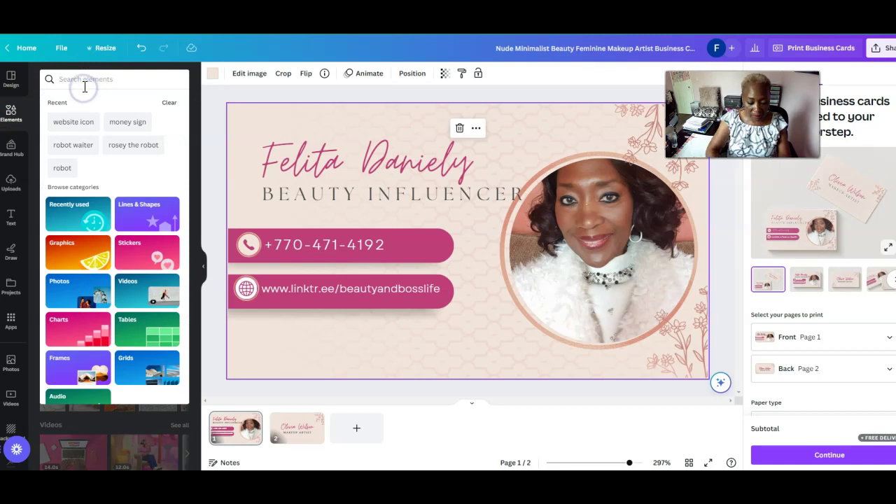
text(social media)
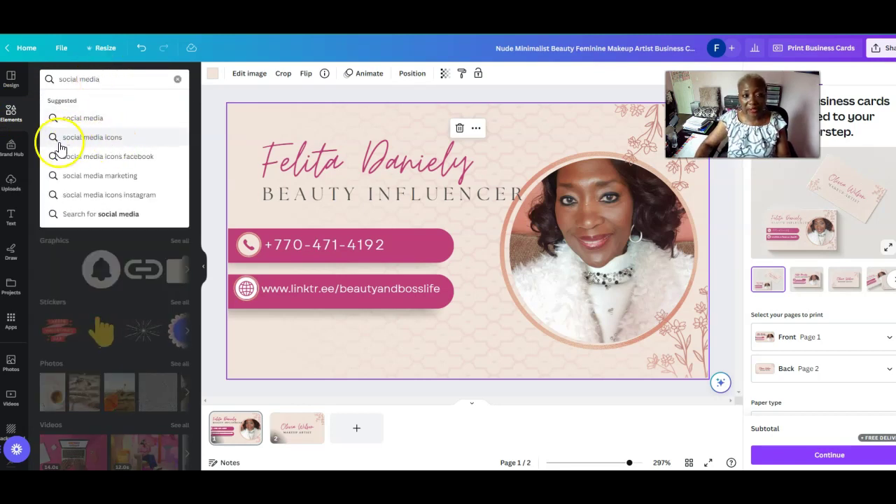
click(97, 145)
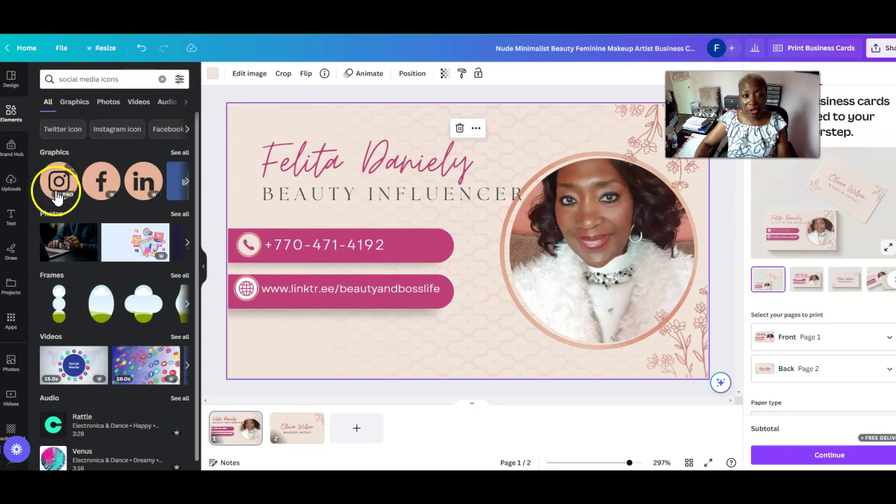
Scroll back and forth through the social media icon graphics row
click(186, 181)
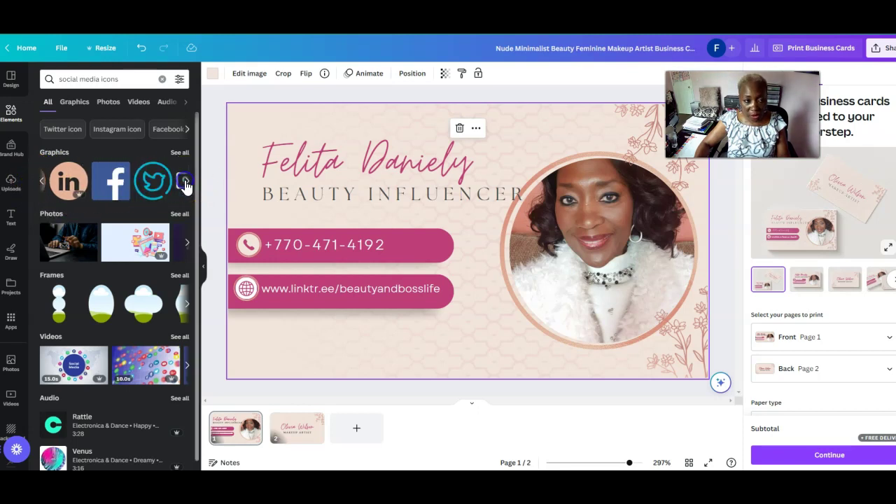
click(185, 182)
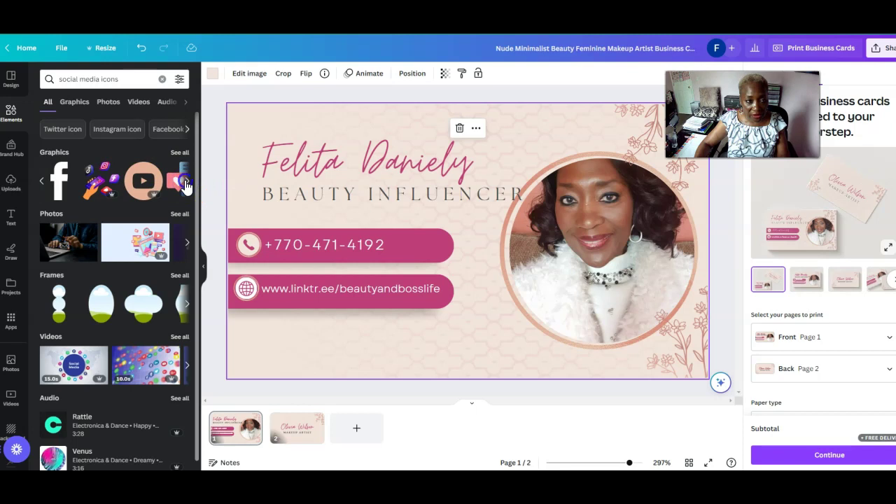
click(185, 182)
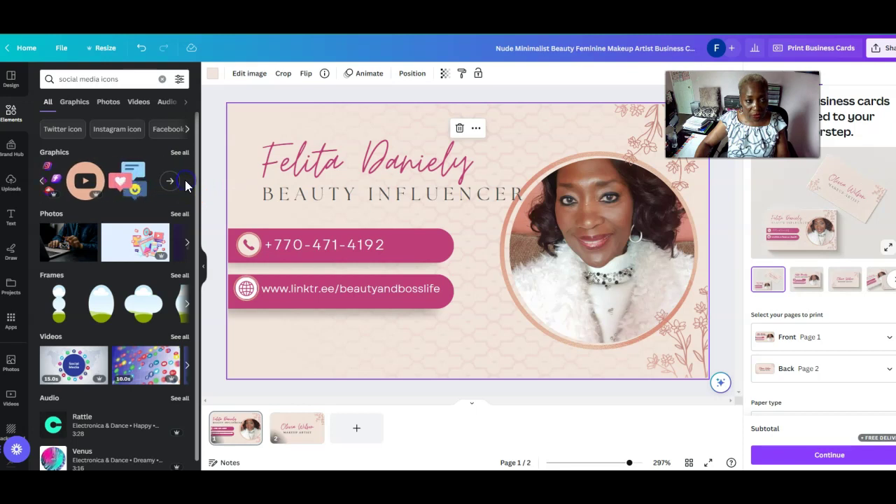
click(40, 182)
click(40, 183)
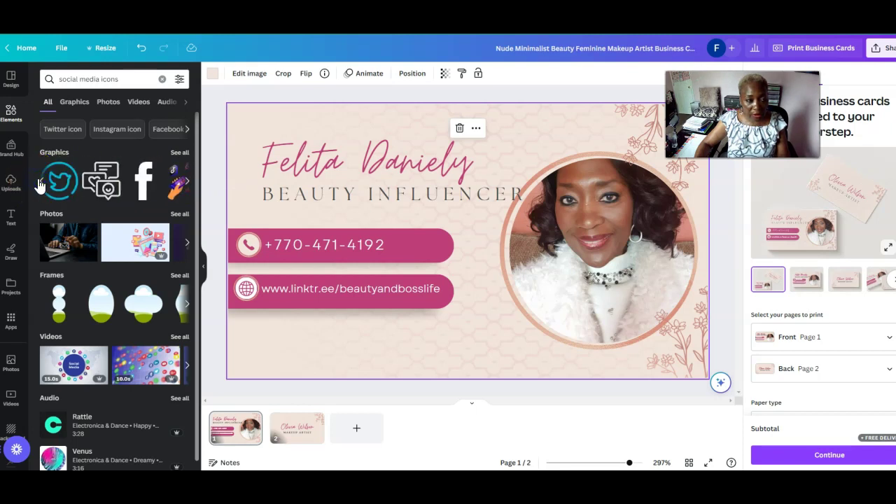
click(185, 182)
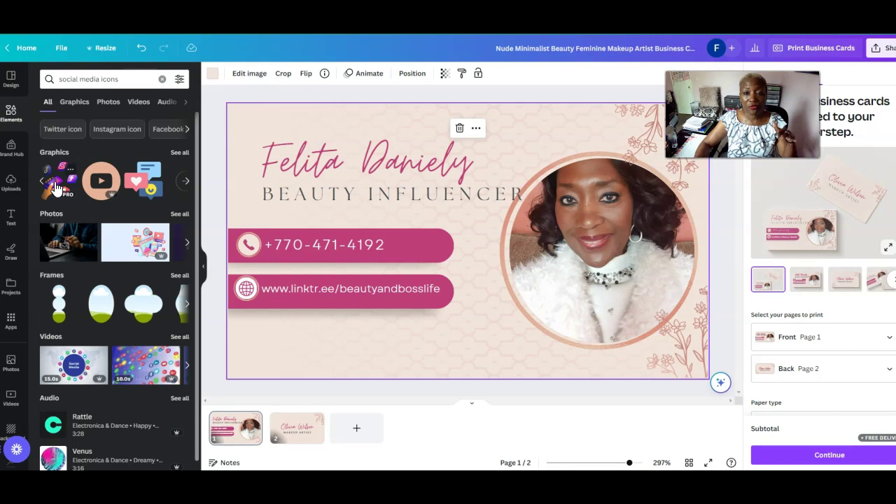
Add the hand-holding-phone app-icons graphic, shrink it, and place it below the Linktree bar
click(56, 188)
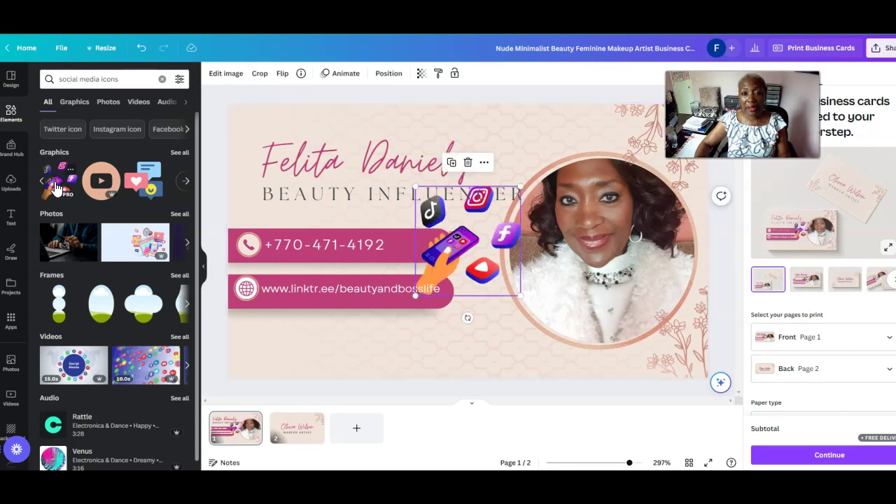
drag(483, 226, 422, 289)
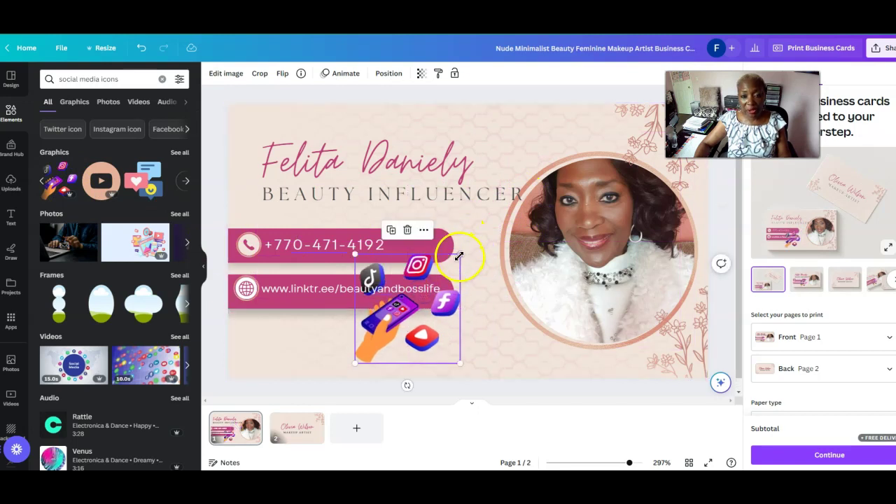
drag(463, 253, 332, 349)
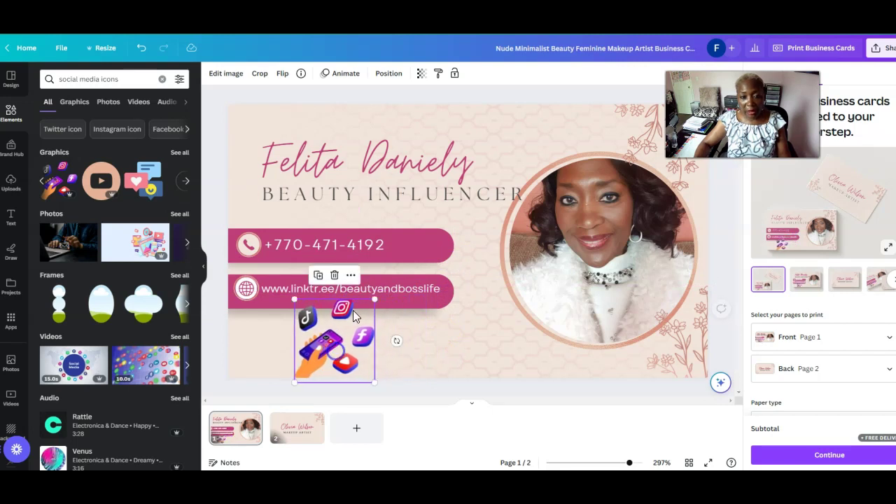
drag(375, 303, 364, 310)
drag(333, 353, 327, 344)
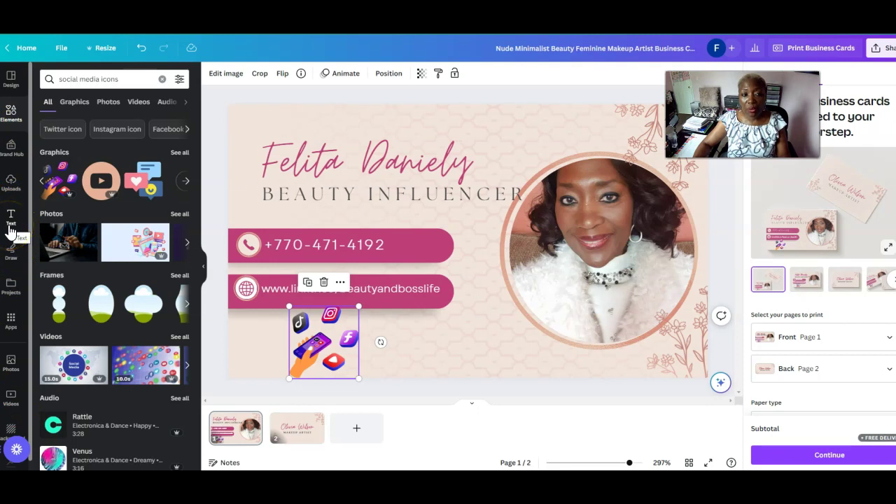
Add a subheading text box and move it beside the social icons graphic
click(11, 225)
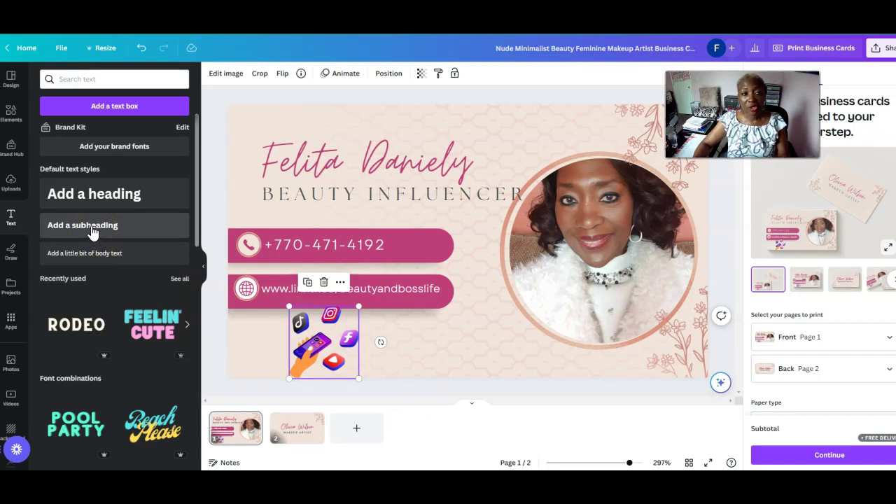
click(91, 231)
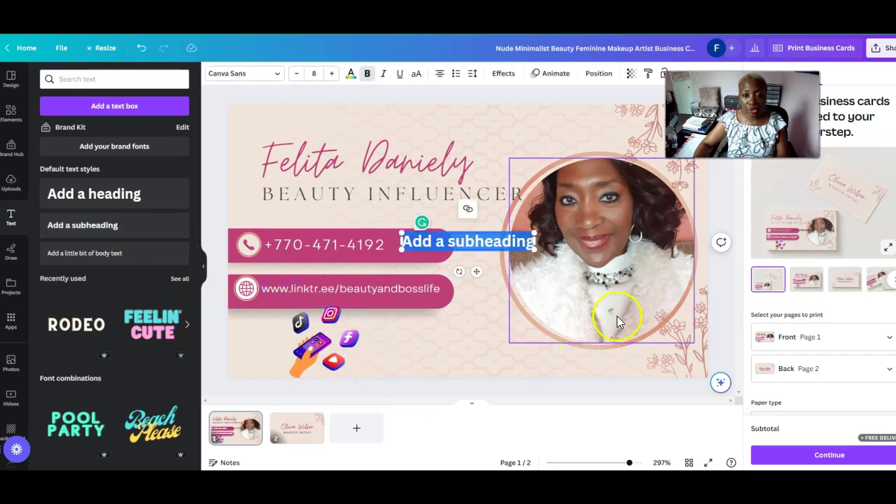
drag(453, 228, 414, 333)
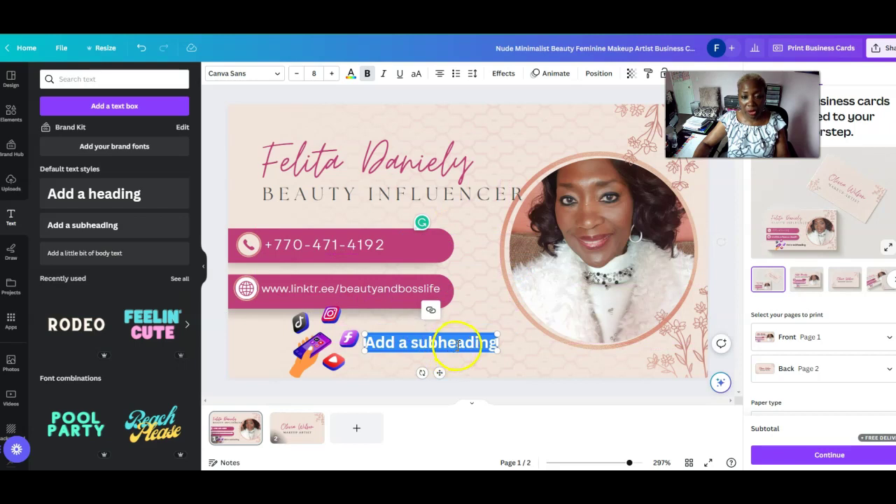
Replace the placeholder wording with the social media handle
click(492, 343)
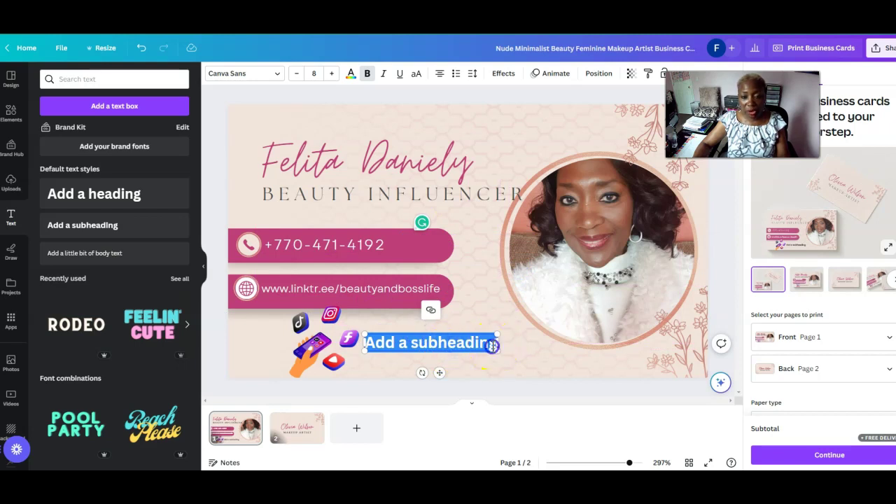
click(491, 344)
key(BackSpace)
key(BackSpace)
key(BackSpace)
key(BackSpace)
key(BackSpace)
key(BackSpace)
key(BackSpace)
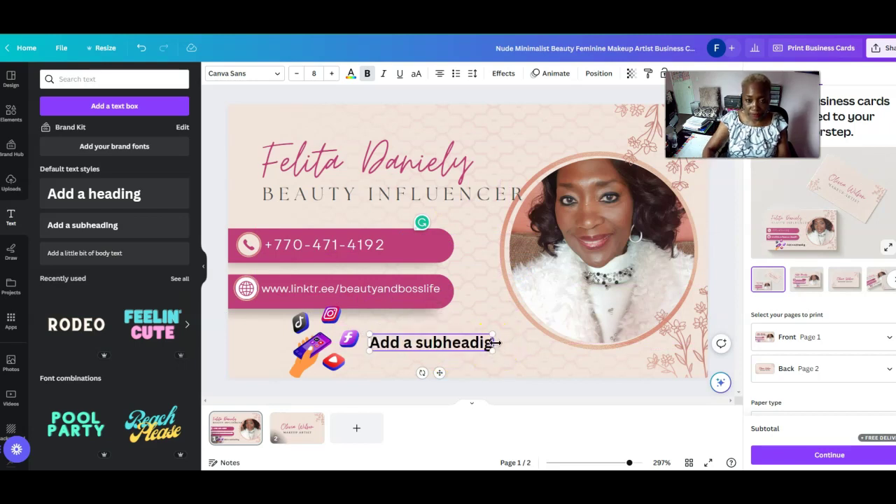
key(BackSpace)
key(BackSpace)
key(BackSpace)
key(BackSpace)
key(BackSpace)
key(BackSpace)
key(BackSpace)
key(BackSpace)
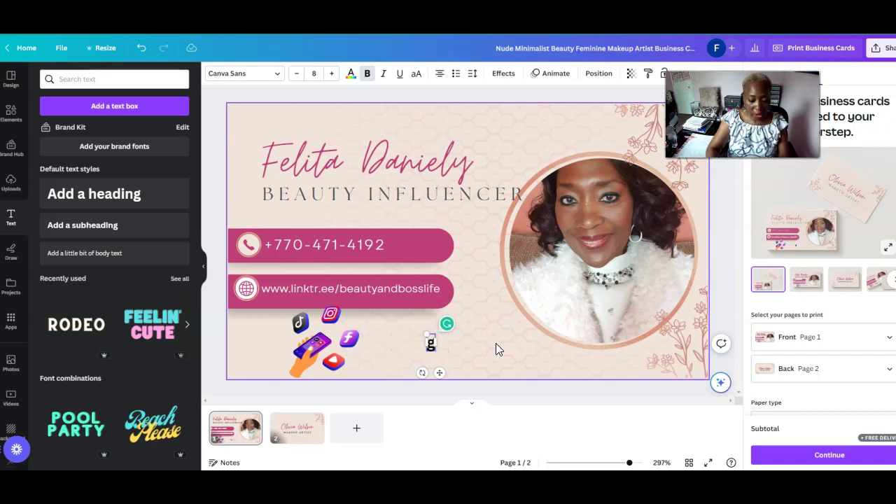
text(@bea)
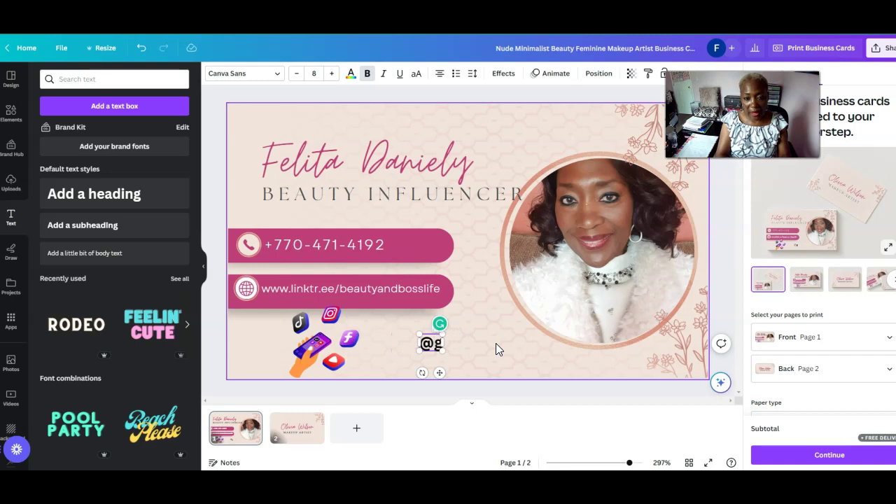
text(utyandbos)
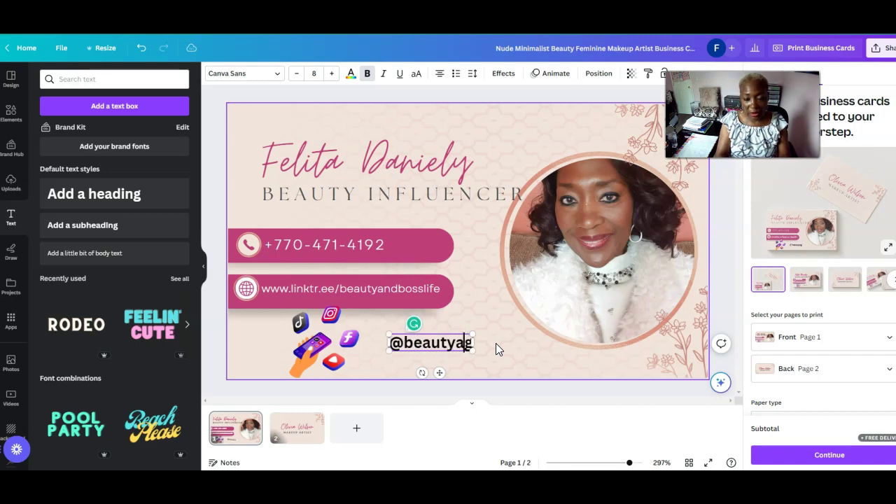
text(slife)
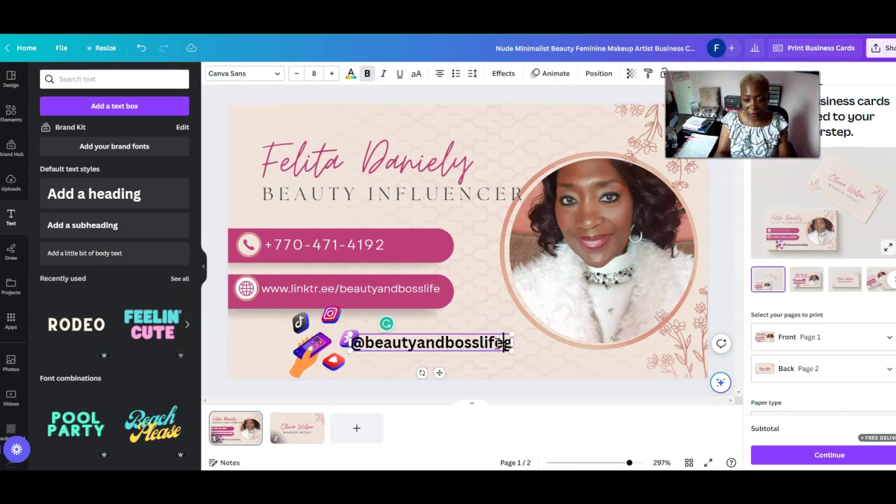
key(Delete)
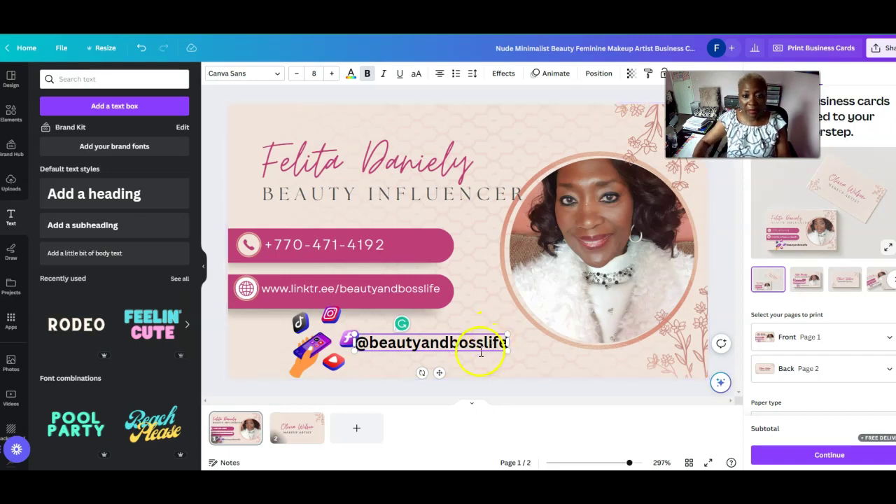
Reduce the handle text to font size 6 and line it up beside the icons
drag(379, 343, 504, 342)
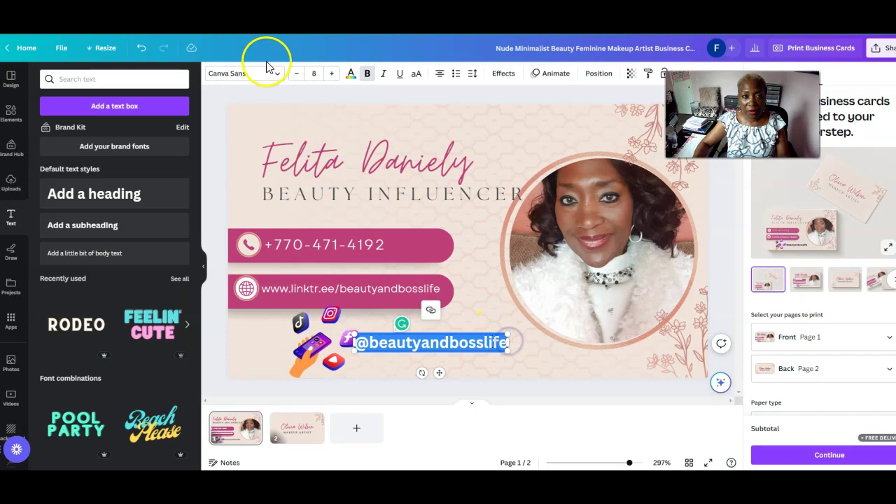
click(295, 73)
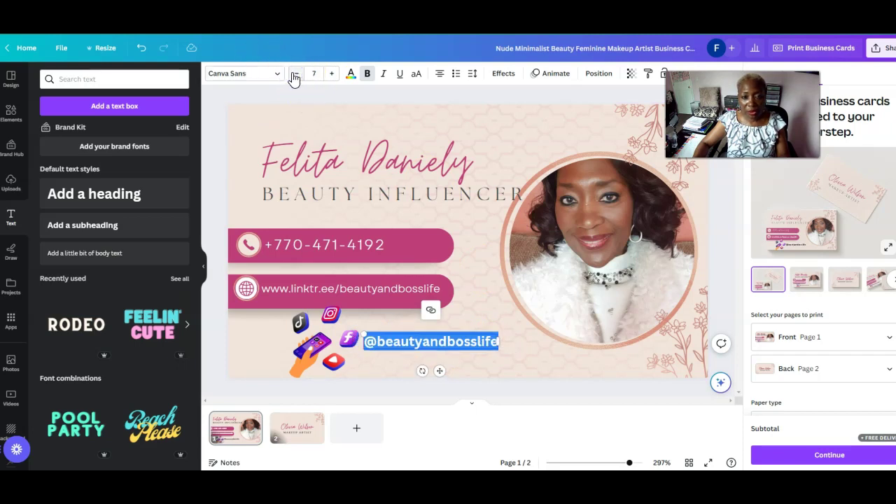
click(294, 74)
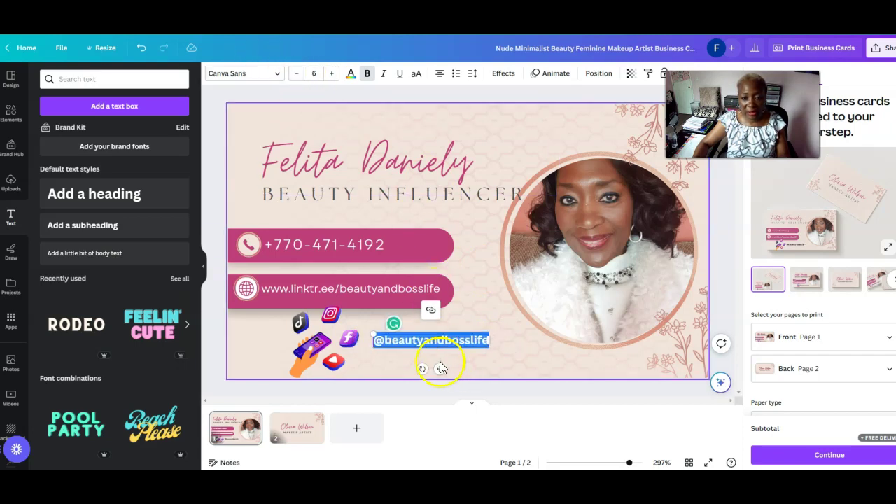
drag(418, 330, 412, 335)
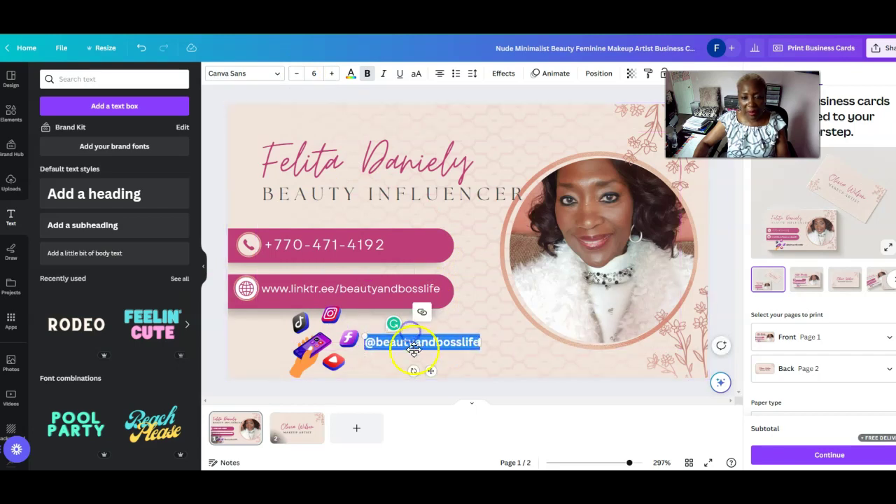
click(410, 343)
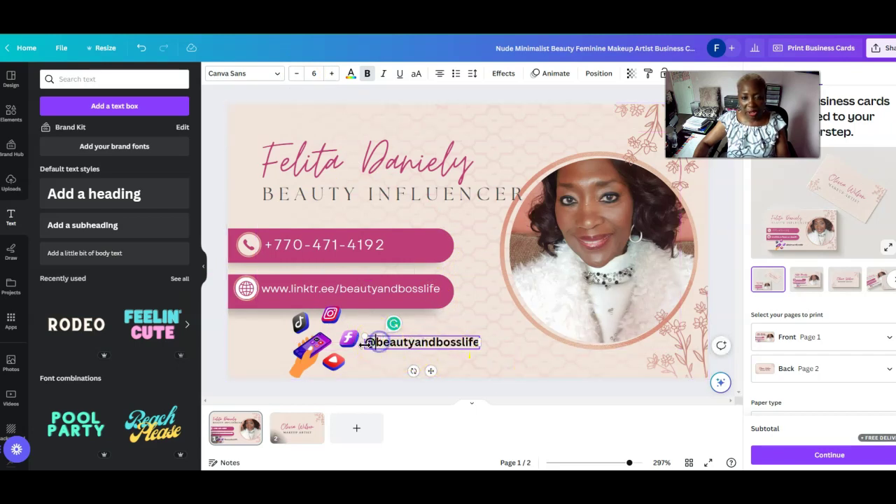
drag(368, 344, 480, 343)
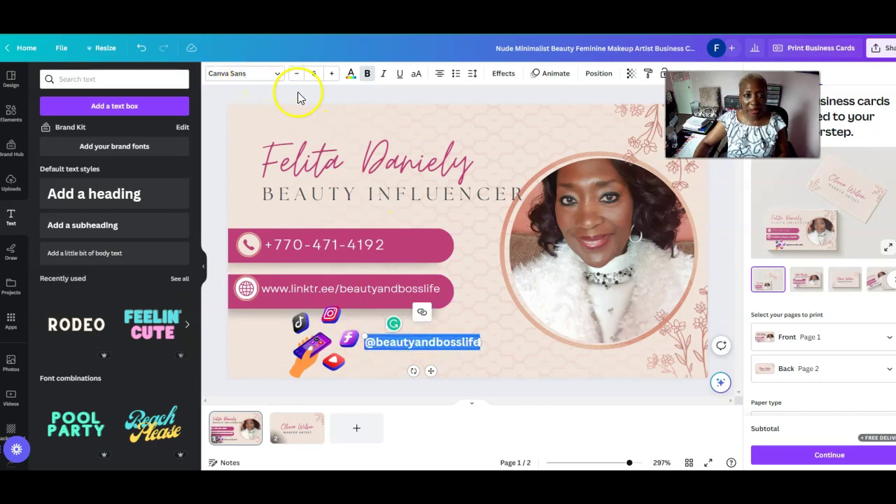
click(350, 77)
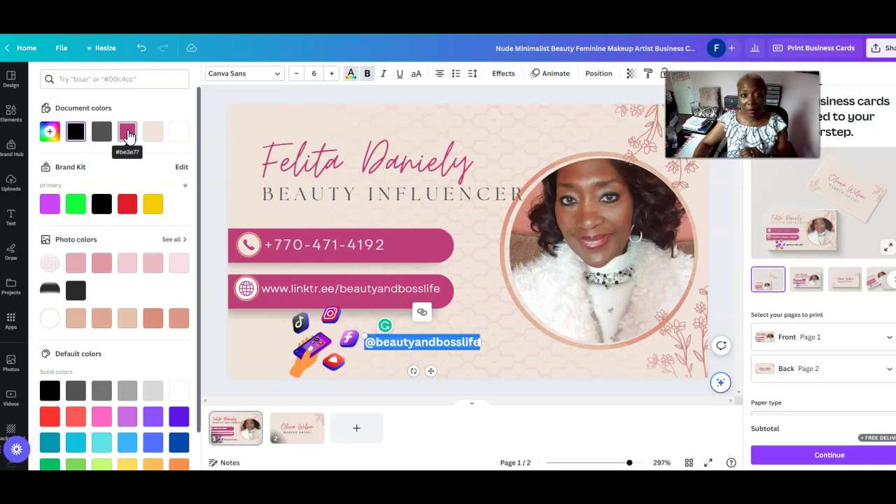
Colour the handle pink #be3e77, widen its box, and align it right of the icons
click(128, 134)
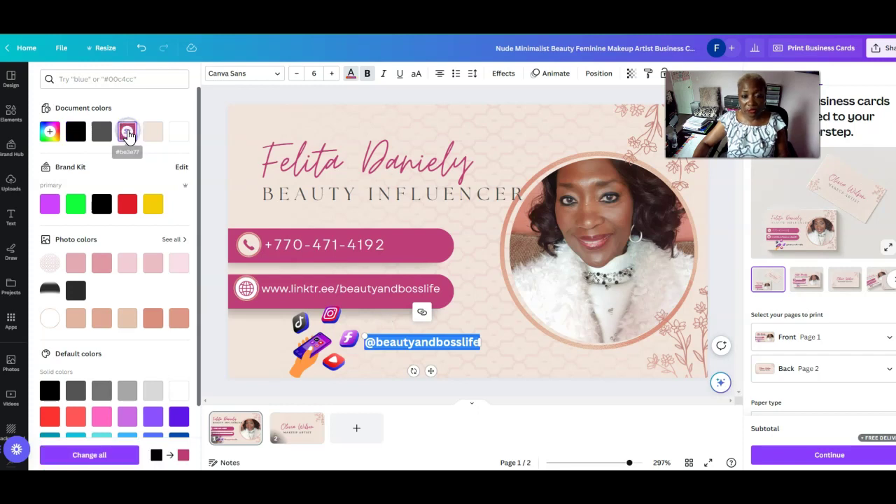
click(518, 359)
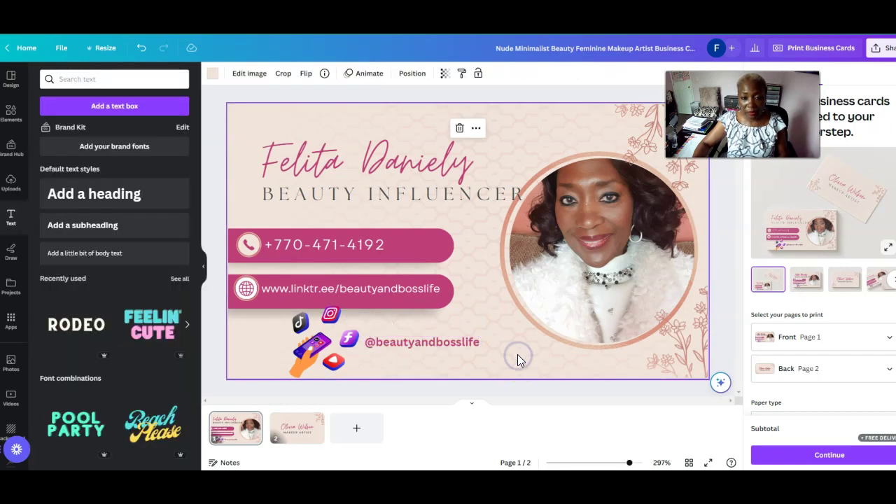
click(447, 343)
drag(484, 347, 498, 346)
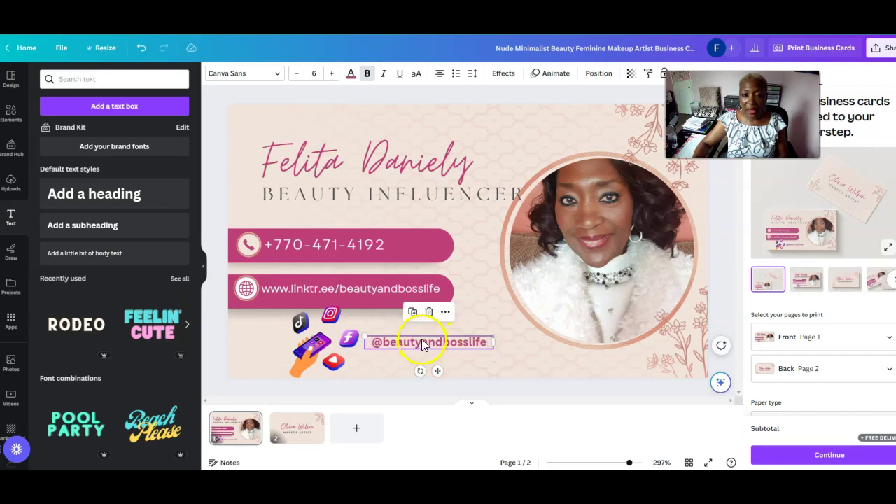
drag(422, 335, 414, 339)
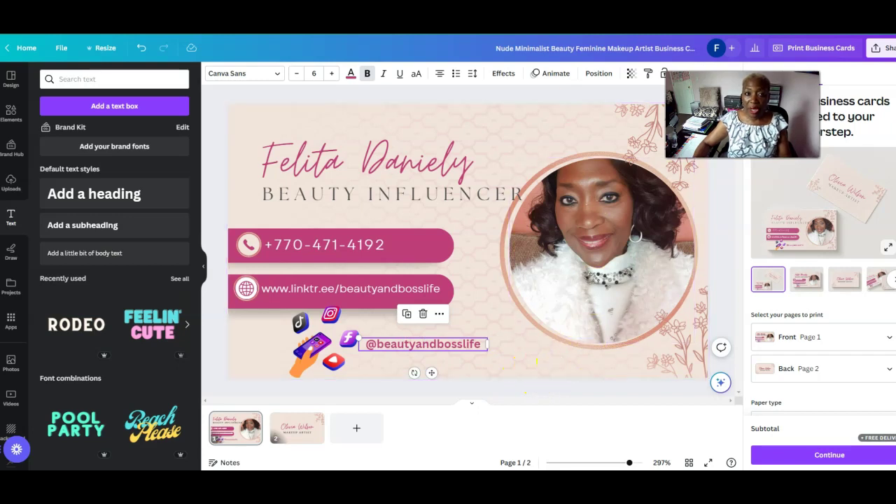
click(507, 49)
drag(507, 49, 695, 54)
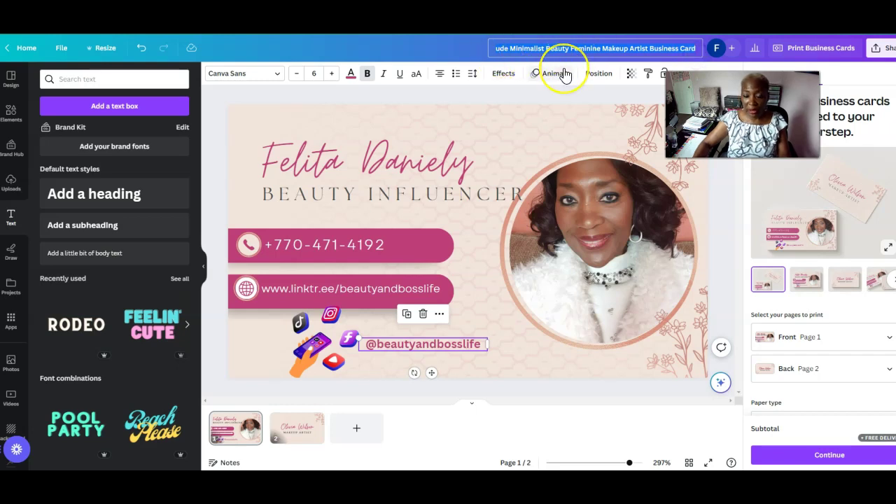
Replace the design title with 'Avon Digital Business Card' and confirm it
text(N)
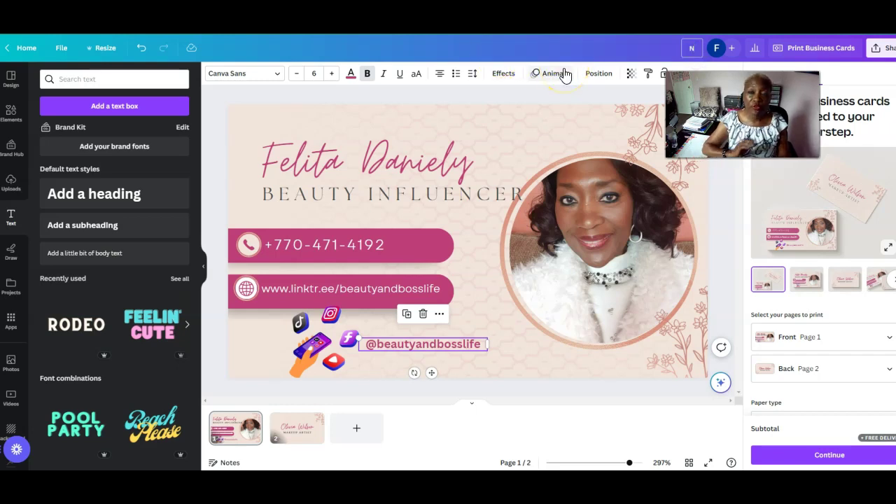
key(BackSpace)
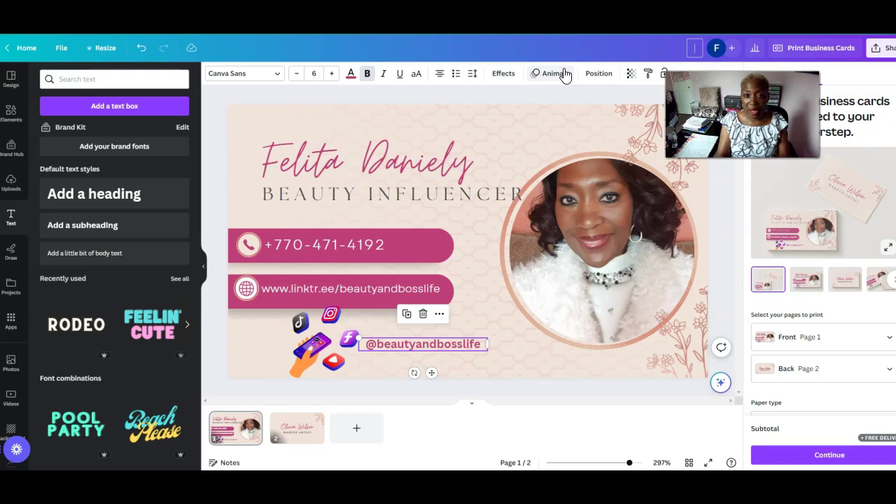
text(Fel)
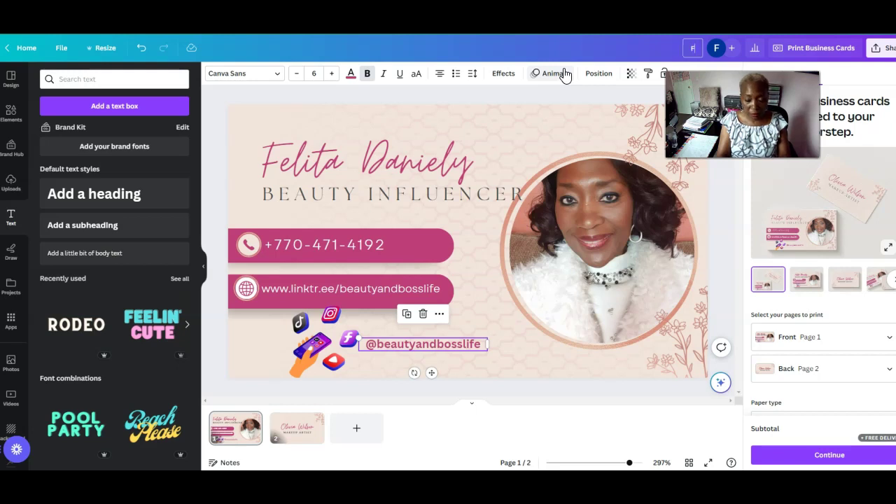
key(BackSpace)
key(BackSpace)
key(BackSpace)
text(Avon Di)
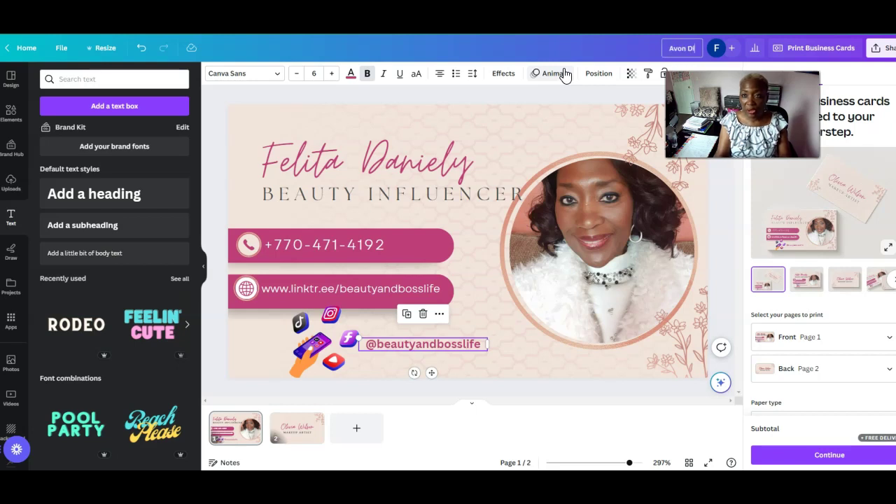
text(gital Business Card)
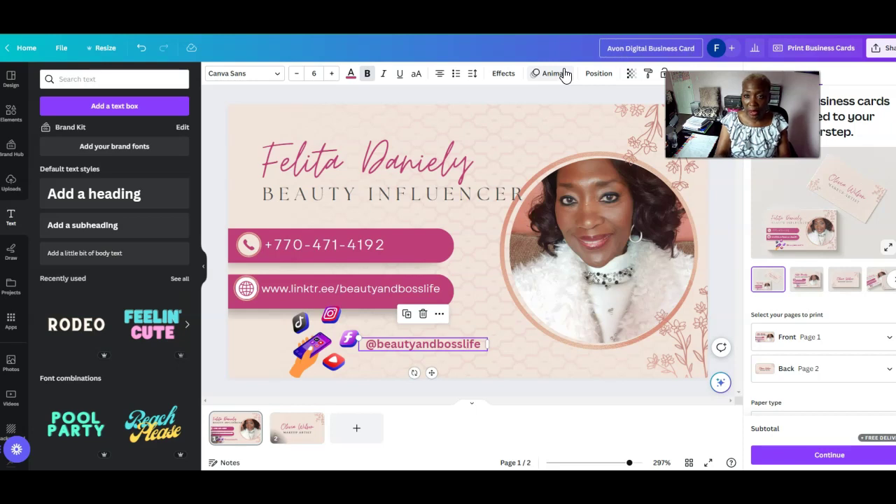
key(Return)
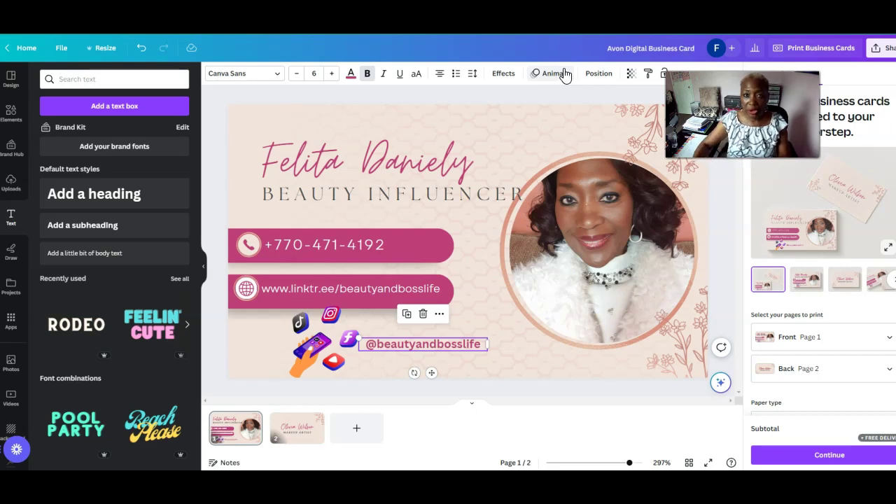
Save the design from the File menu, then select the name heading on the card
click(62, 49)
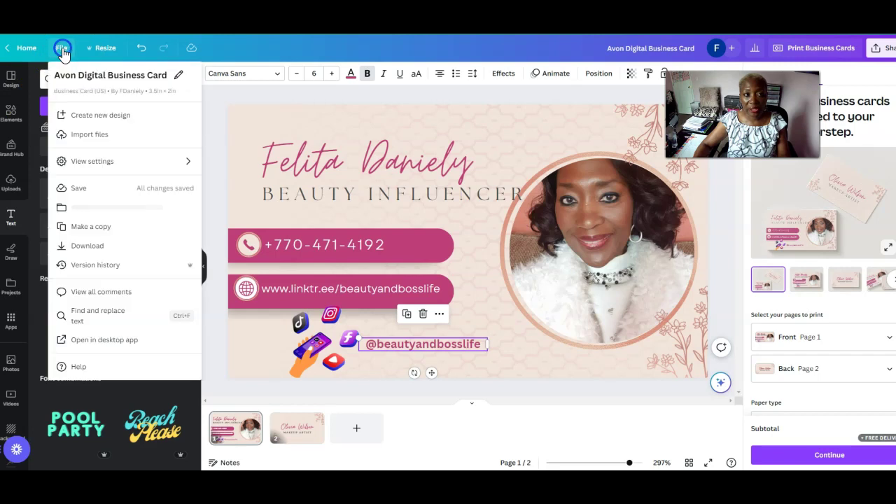
click(76, 192)
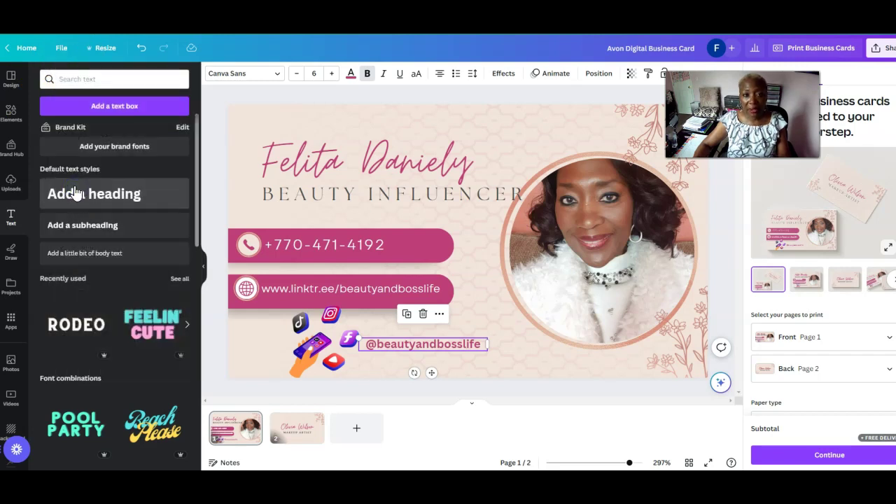
click(167, 51)
click(479, 158)
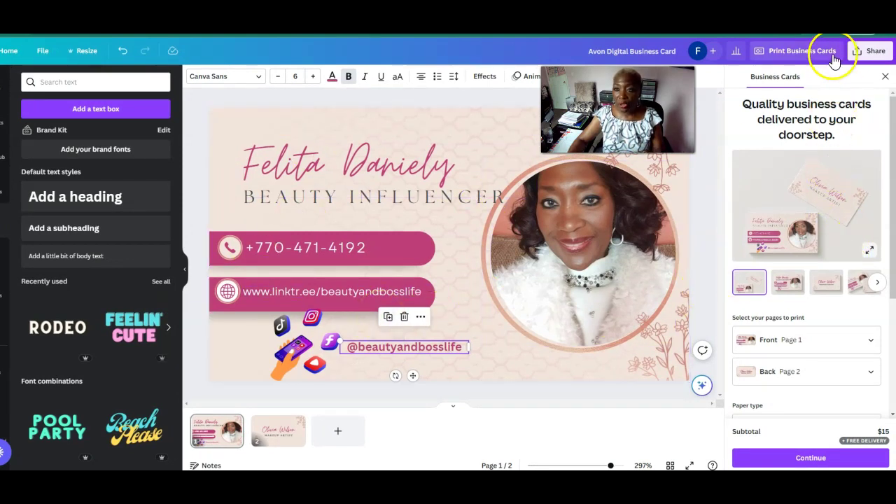
Download all card pages as PNG and show the finished zip in its folder
click(871, 54)
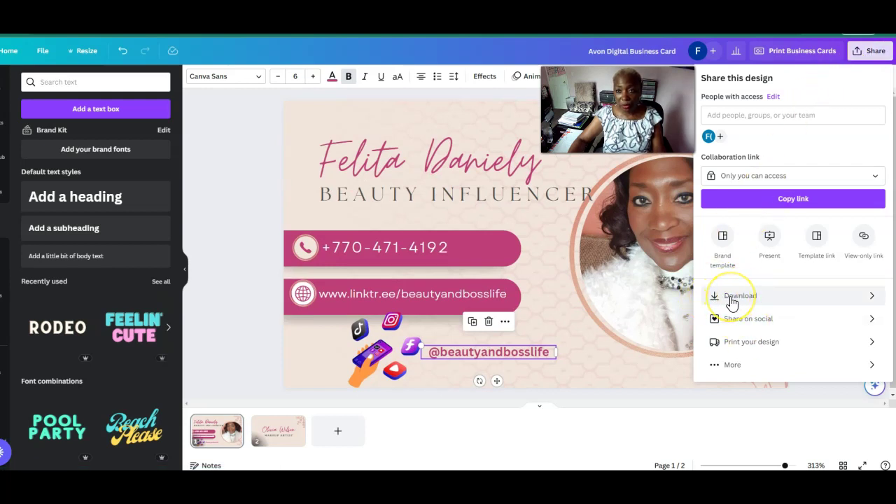
click(732, 301)
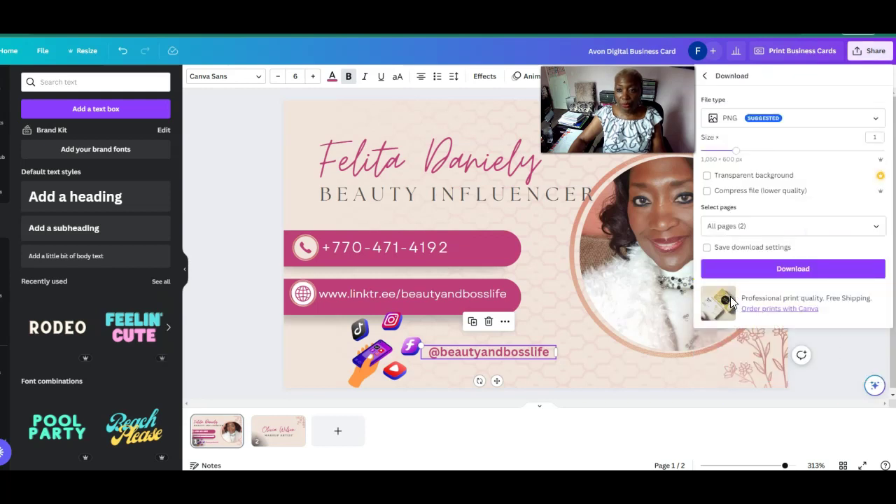
click(788, 277)
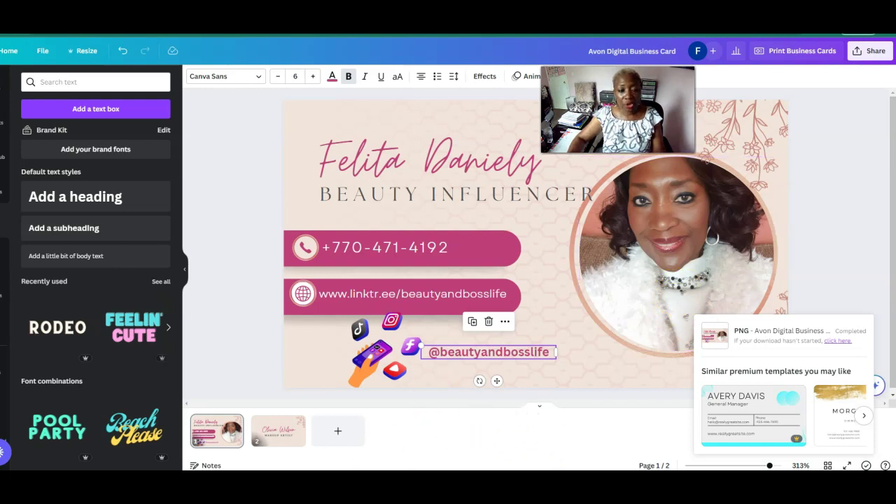
right_click(70, 471)
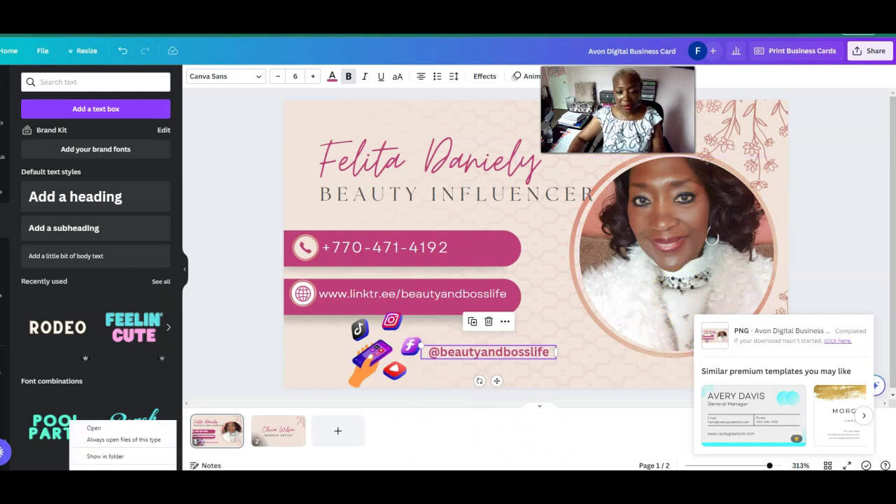
key(Escape)
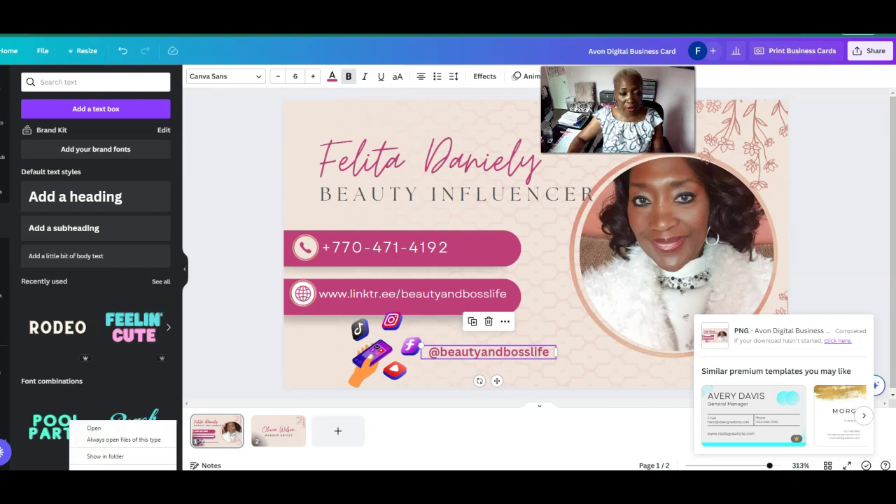
click(105, 456)
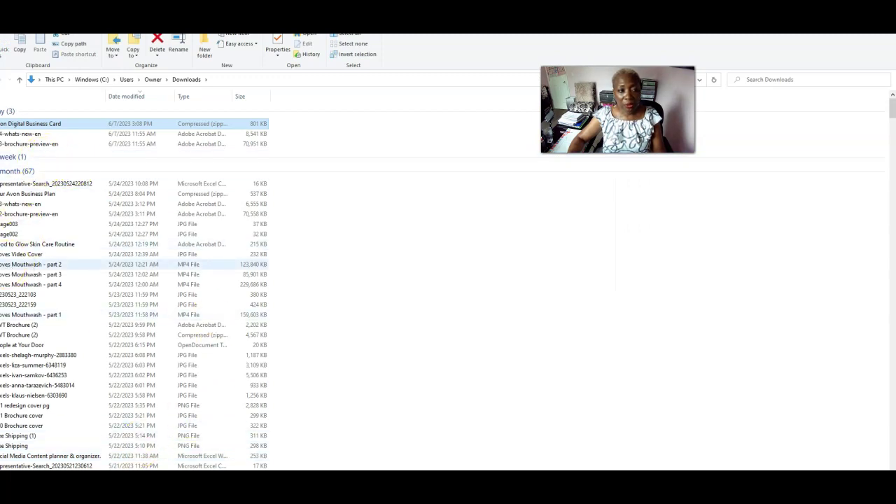
Open the Avon Digital Business Card zip in Downloads to view its two PNG images
click(46, 124)
double_click(64, 130)
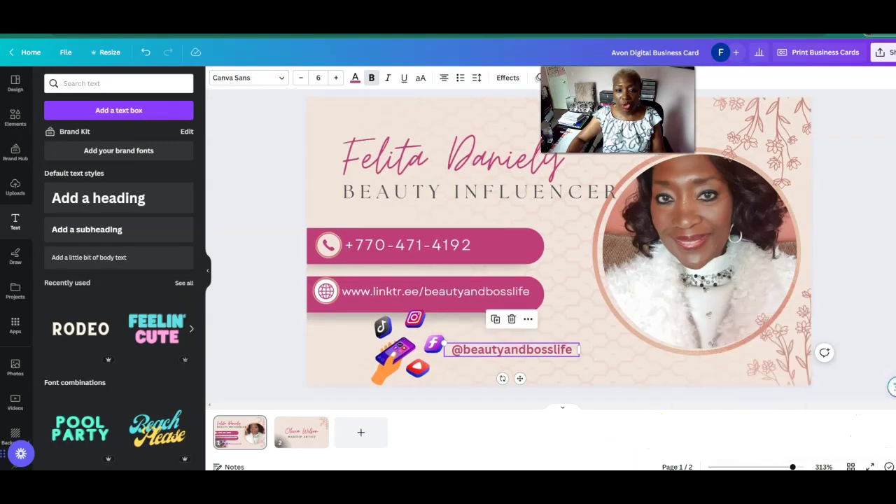
On the back page, replace the name with the owner's name and the title with BEAUTY INFLUENCER
click(314, 440)
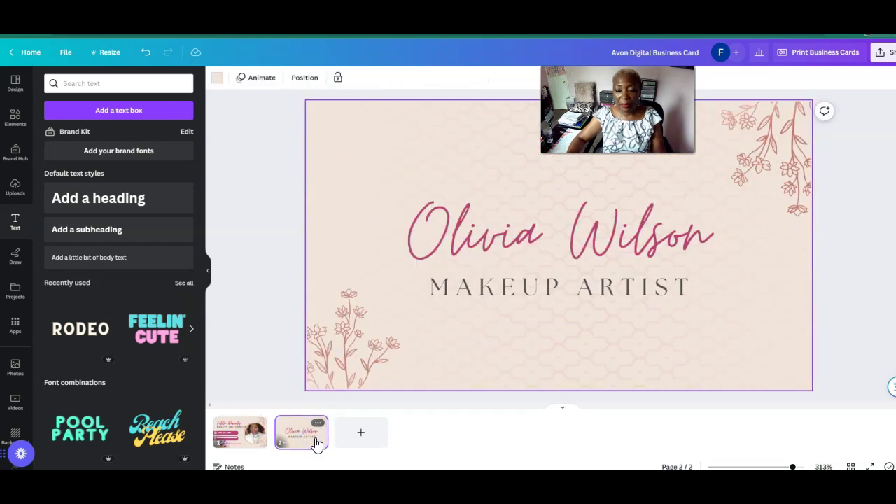
click(463, 243)
click(463, 242)
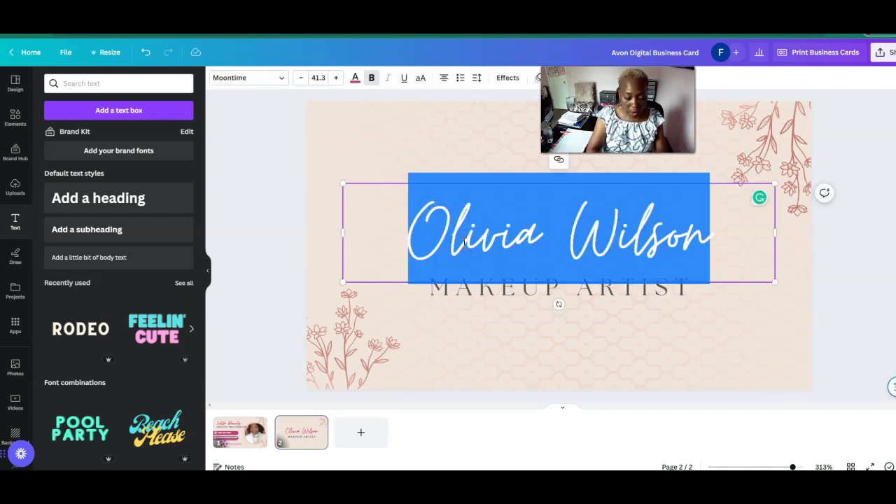
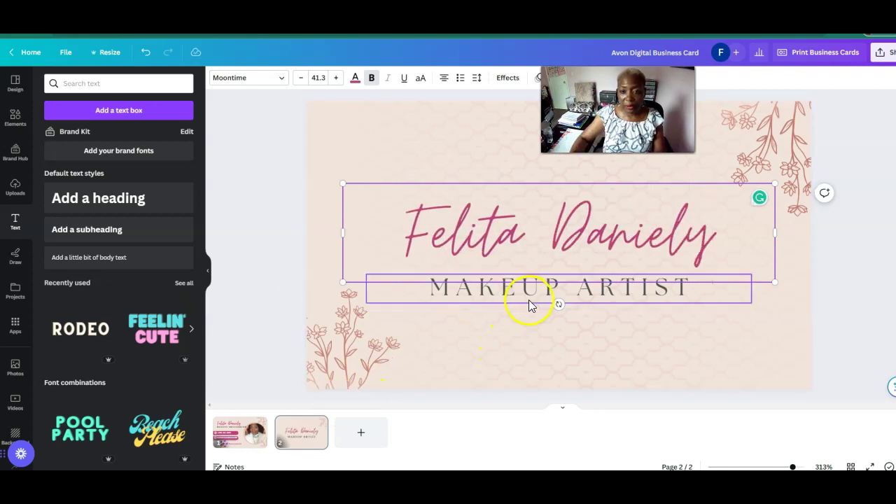
double_click(530, 305)
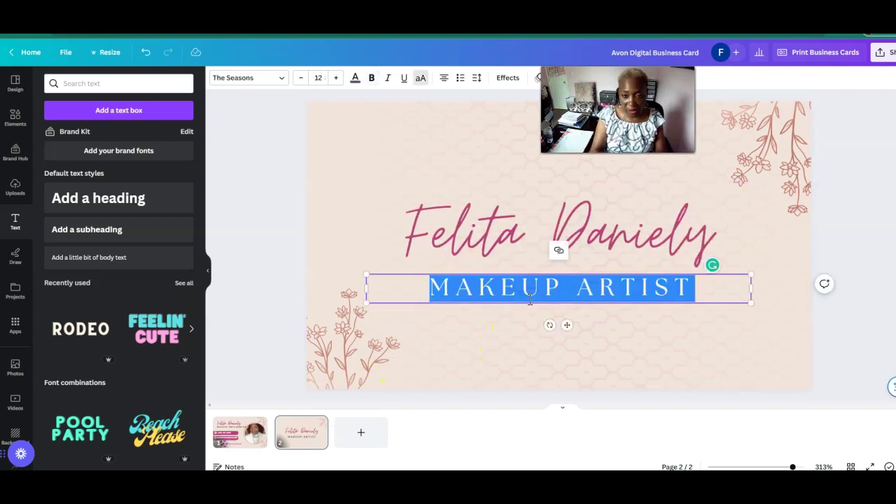
text(BEAUTY INFLUENCER)
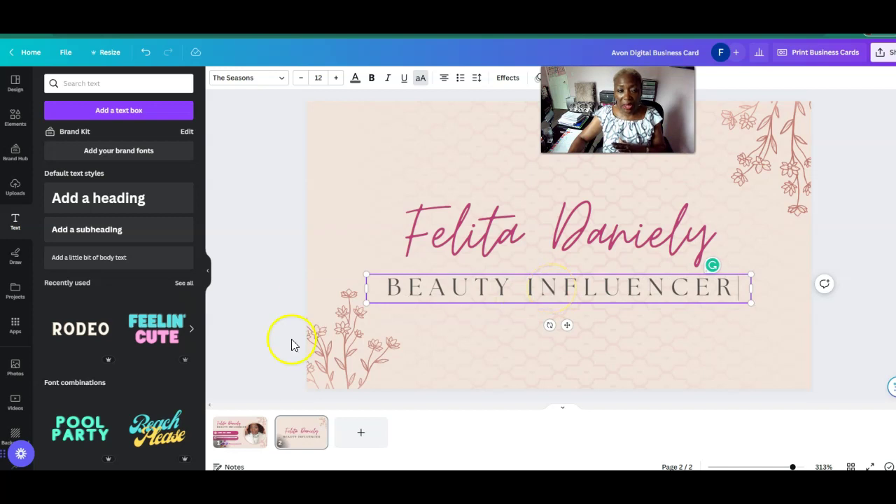
Save the design and return to the front page
click(65, 53)
click(82, 191)
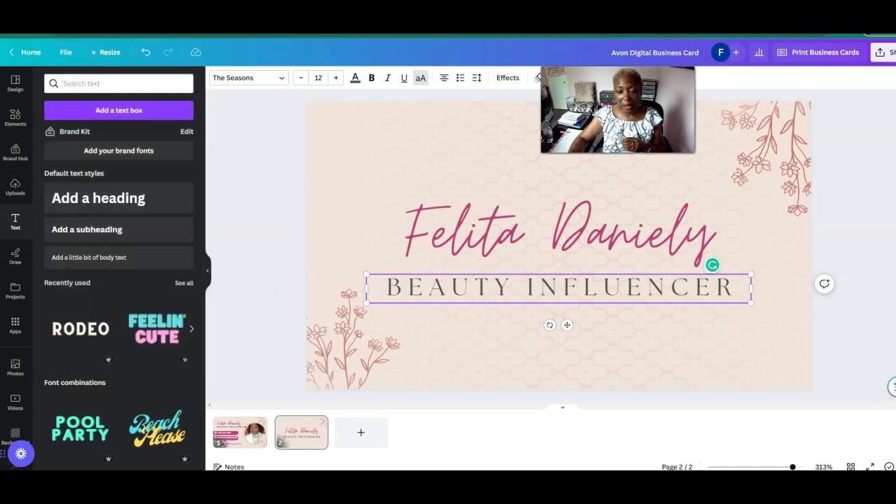
click(244, 443)
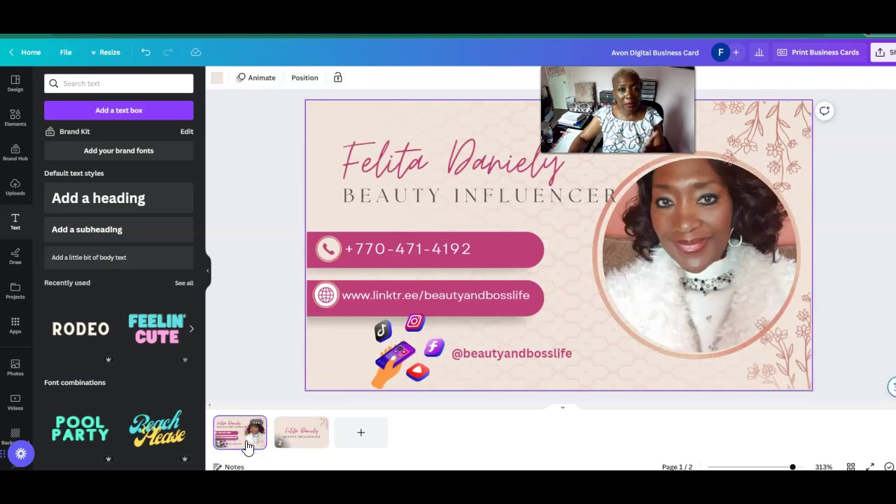